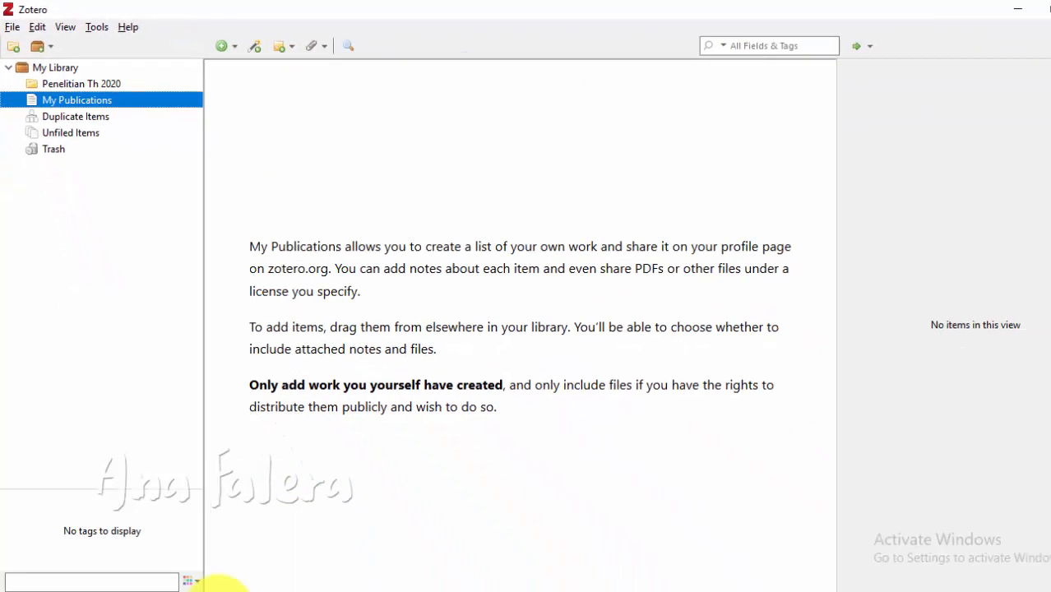
Create a new collection named BELAJAR ZOTERO directly under My Library.
left_click(218, 575)
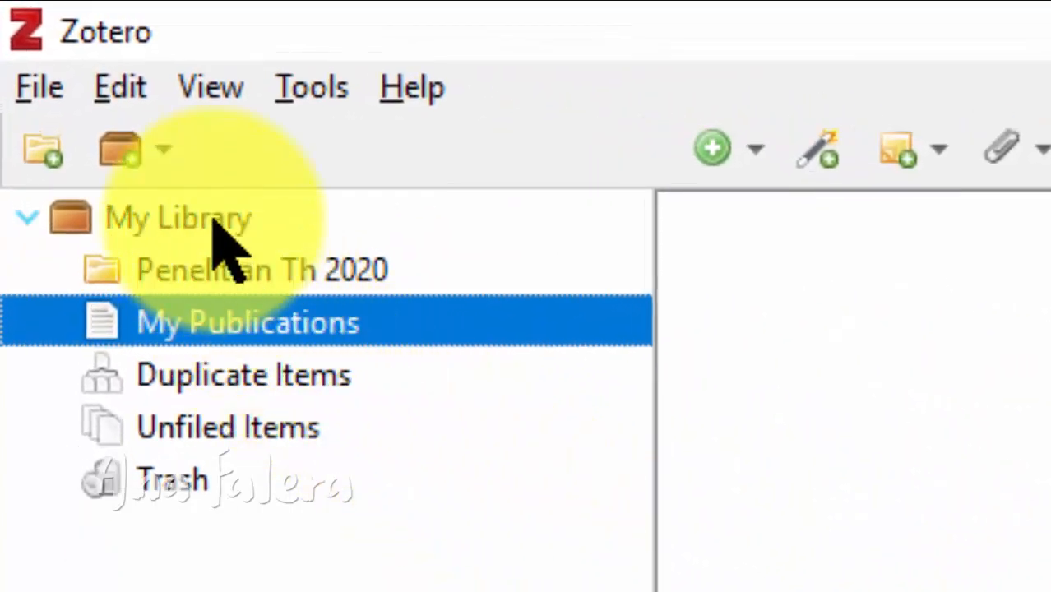
left_click(252, 218)
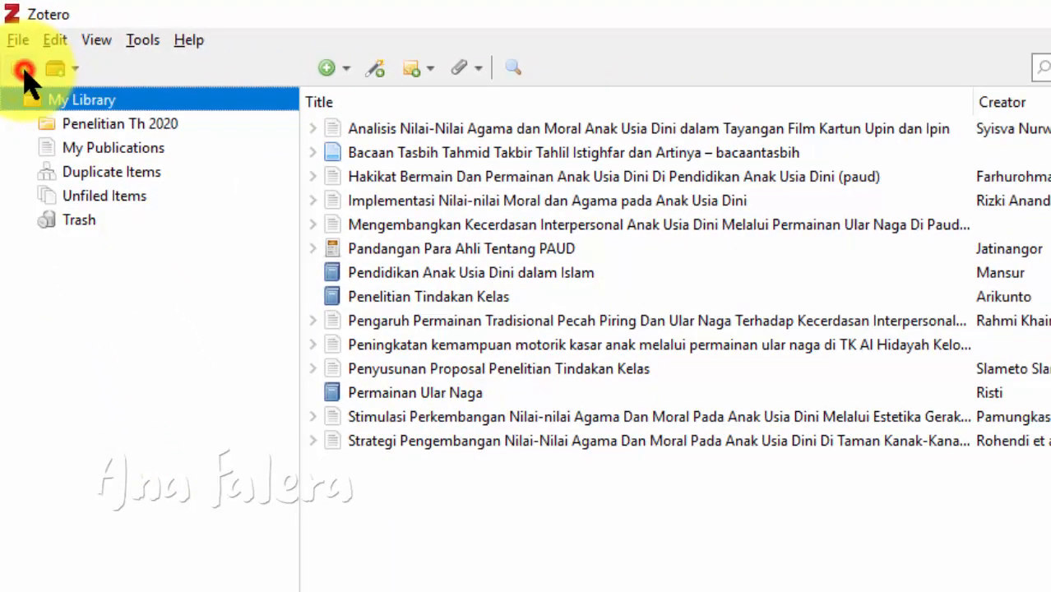
left_click(48, 151)
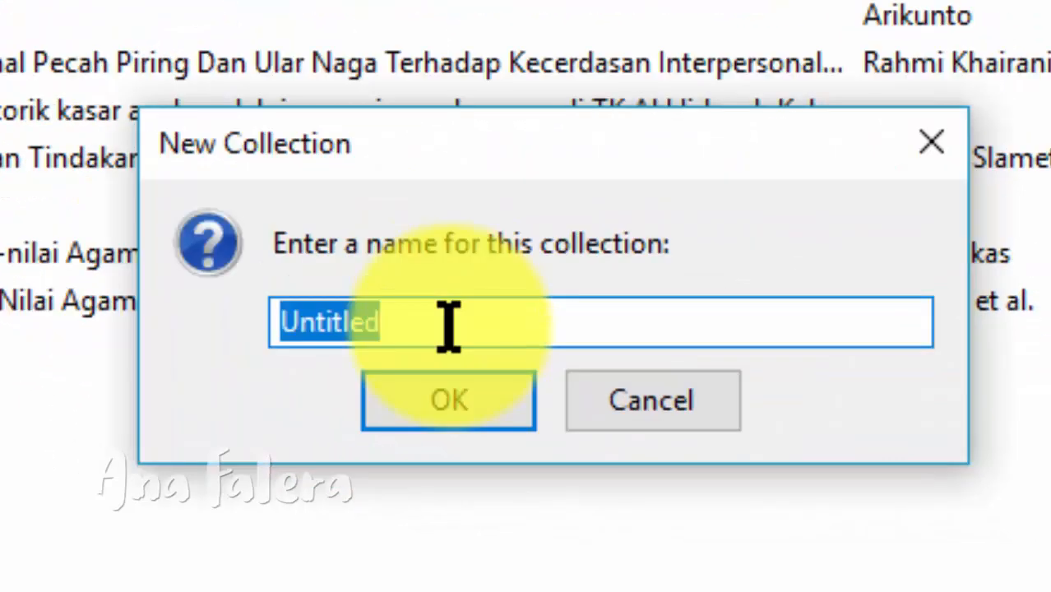
type("b")
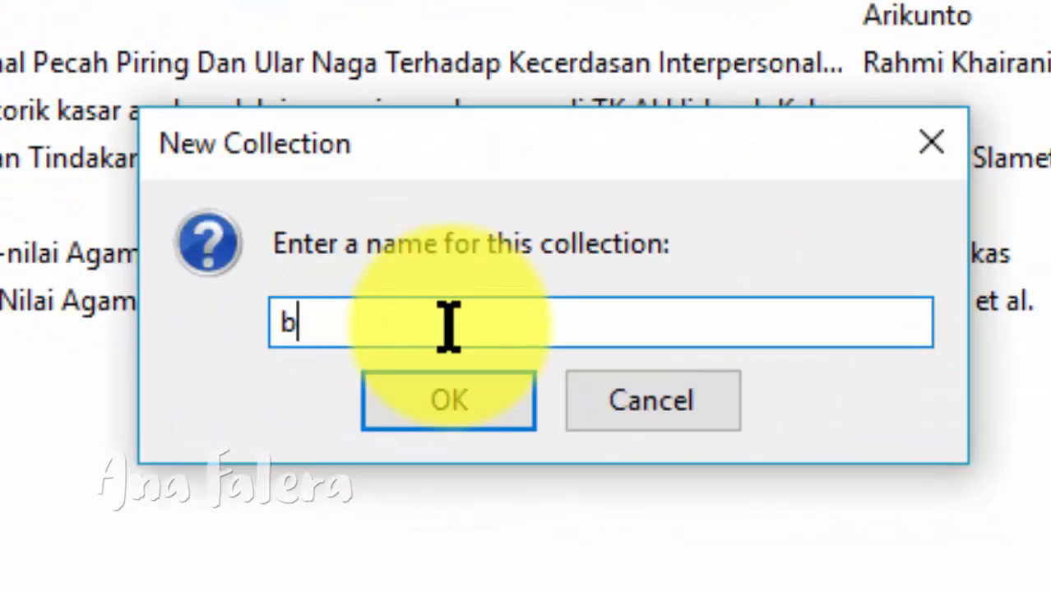
key("BackSpace")
type("BELAJAR ZOTERO")
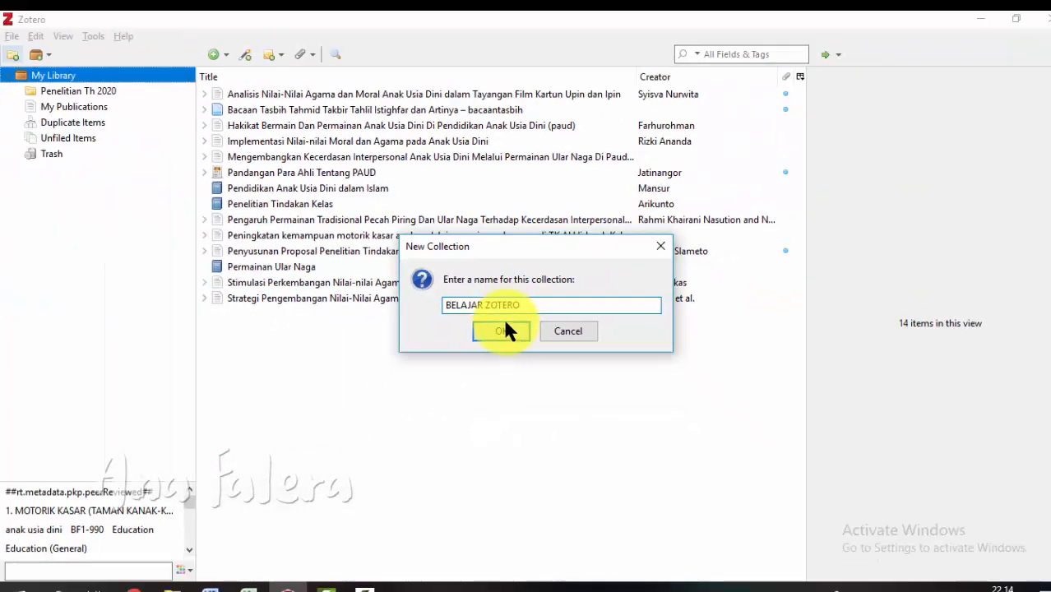
left_click(449, 400)
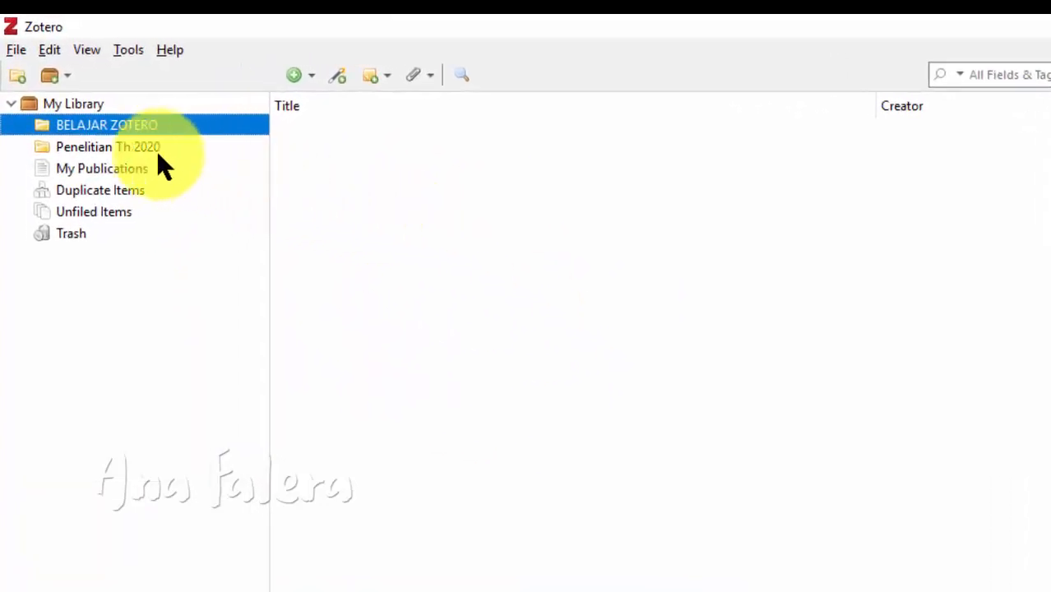
left_click(111, 149)
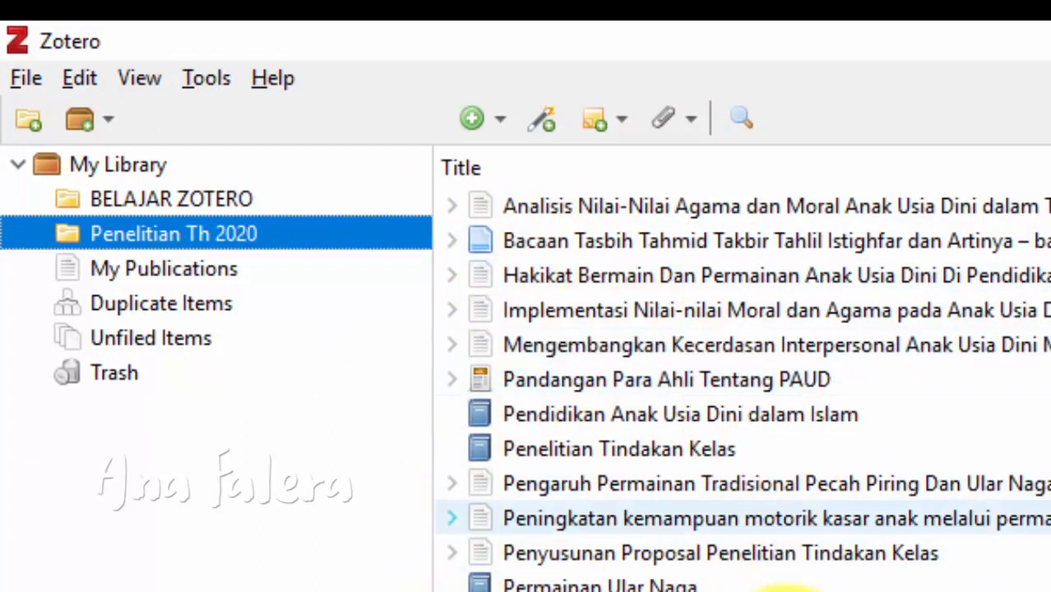
left_click(219, 196)
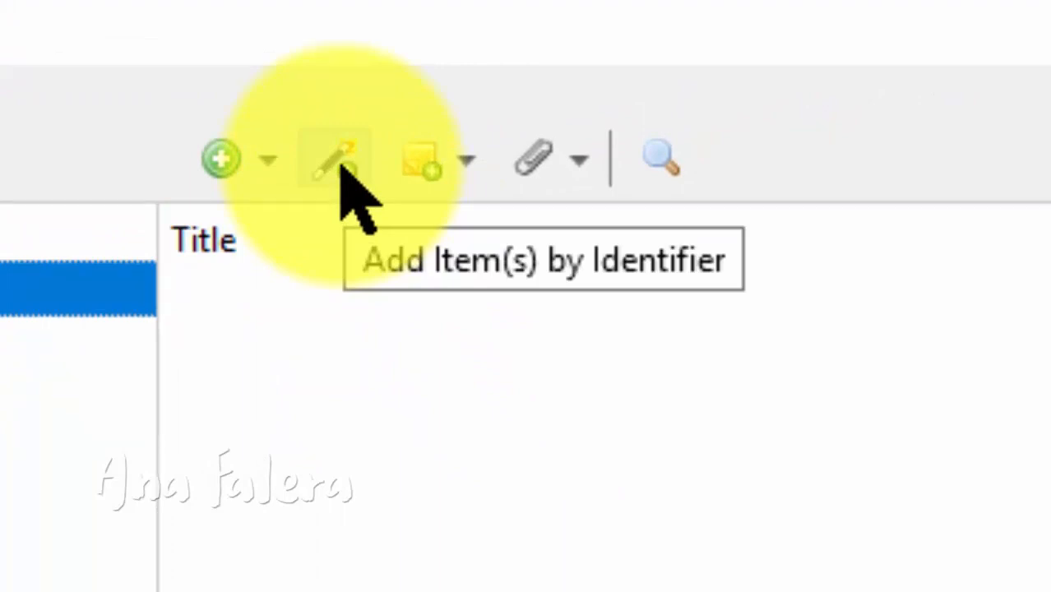
left_click(339, 163)
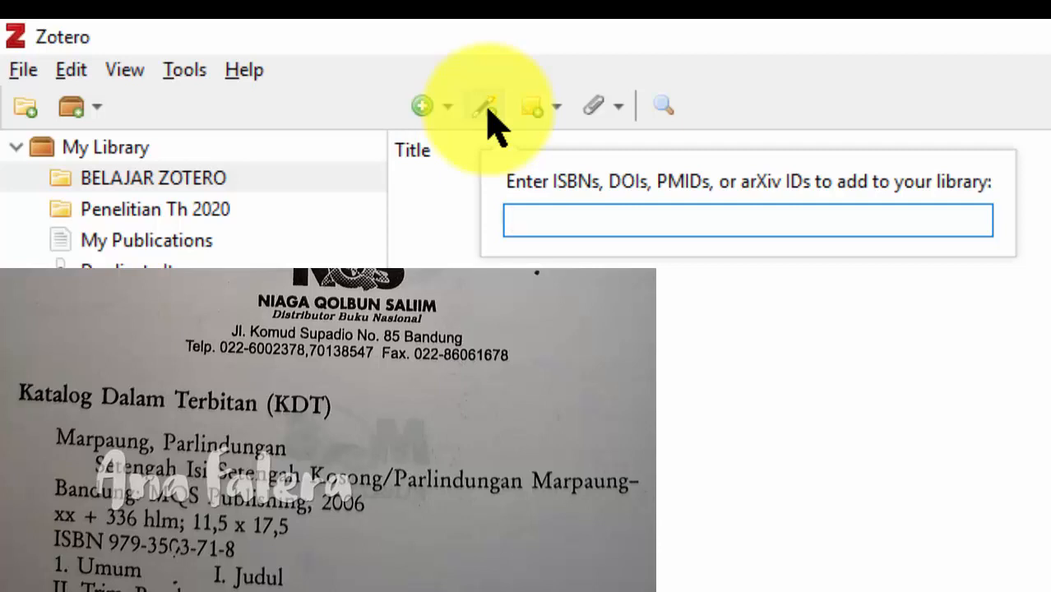
type("979350371")
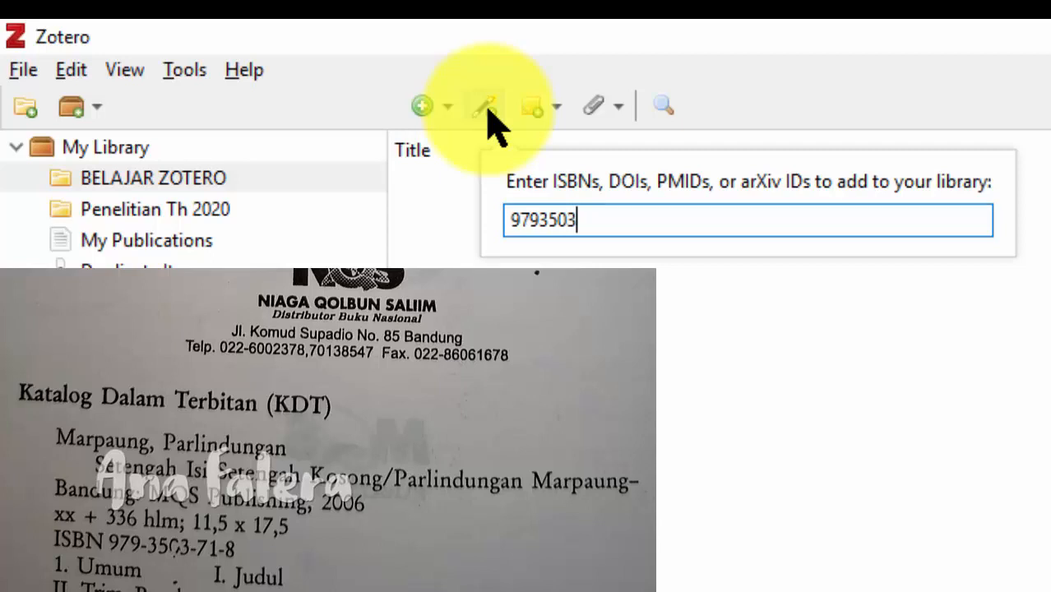
type("8")
key("Return")
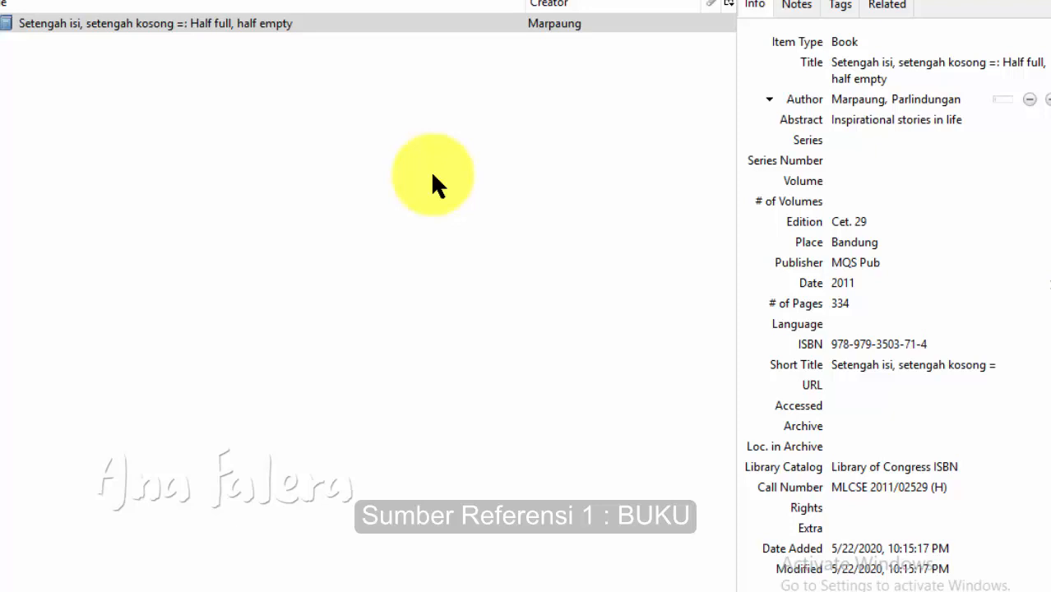
Create a new Book item manually in the BELAJAR ZOTERO collection and title it "Manajemen Pendidikan TK".
left_click(181, 168)
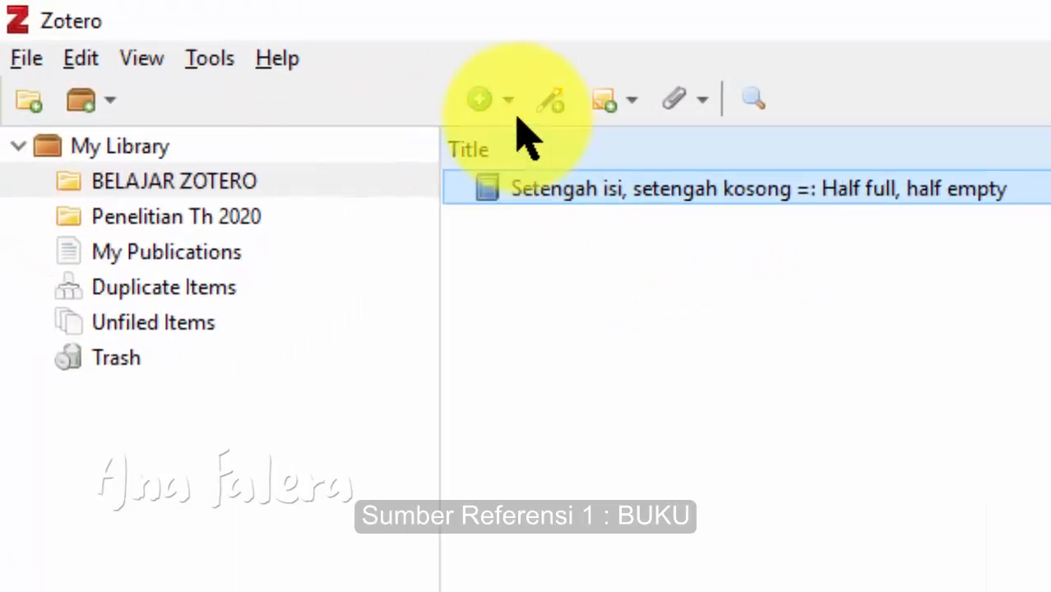
left_click(510, 110)
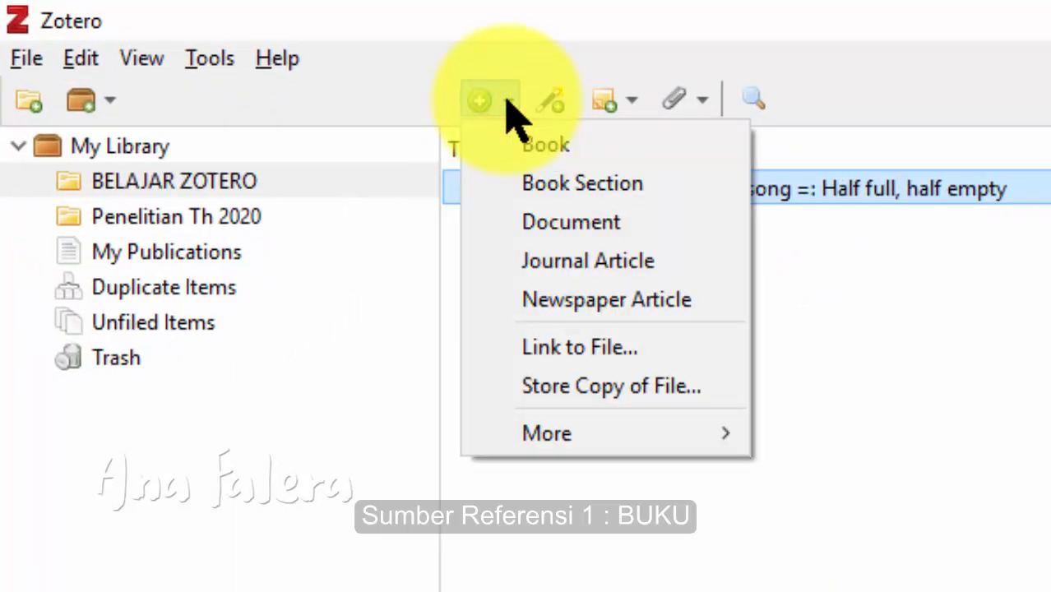
left_click(600, 145)
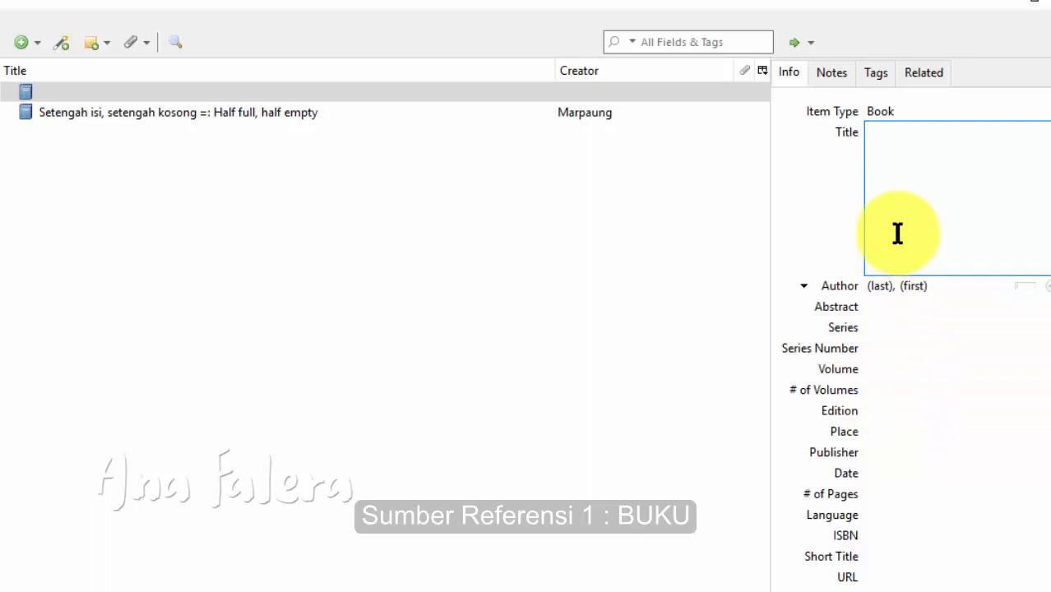
type("Manaj")
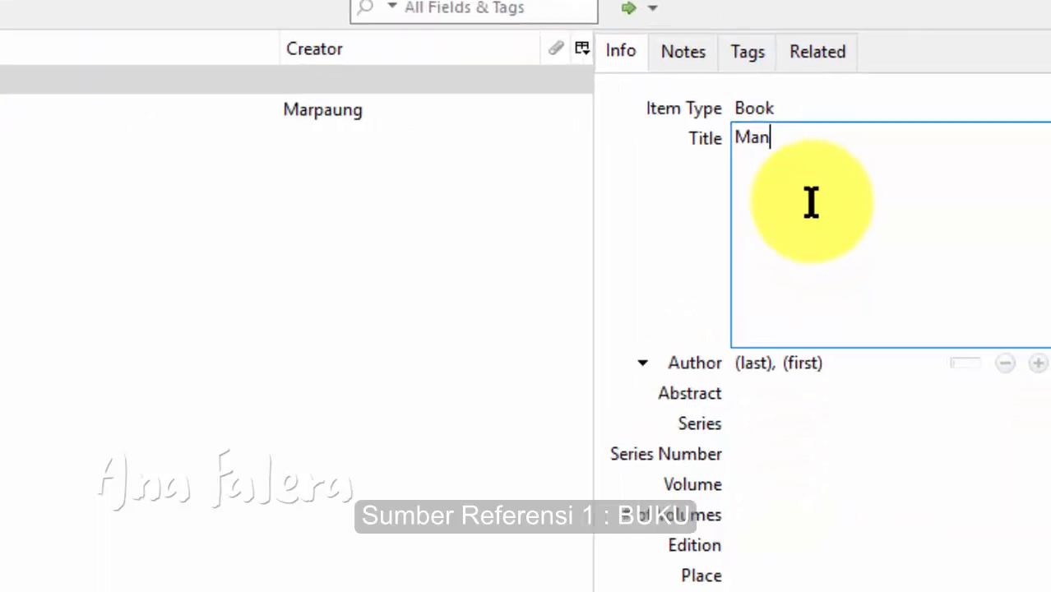
type("emen Pendidikan ")
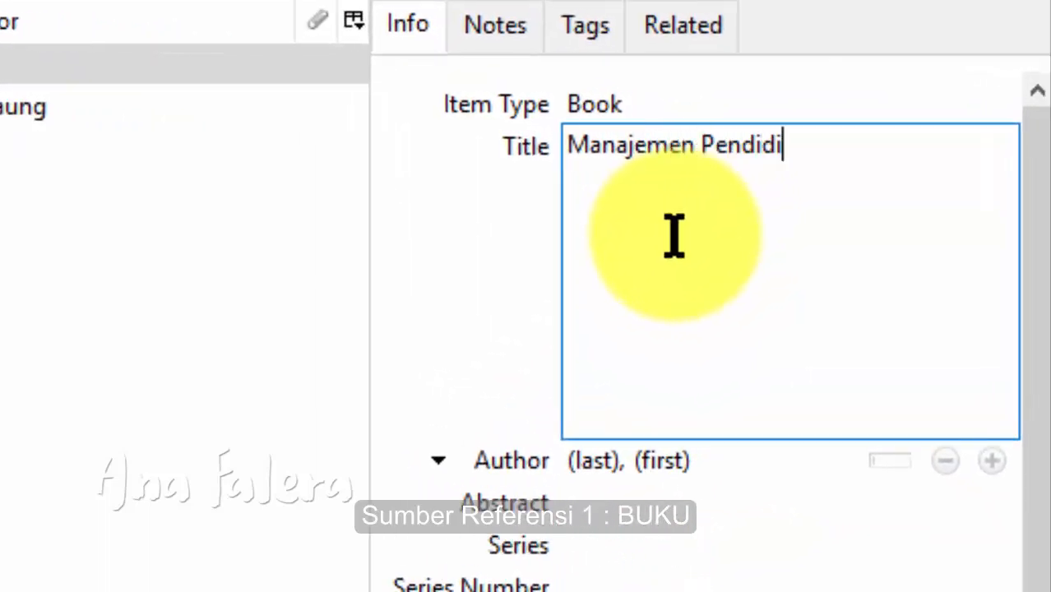
type("TK")
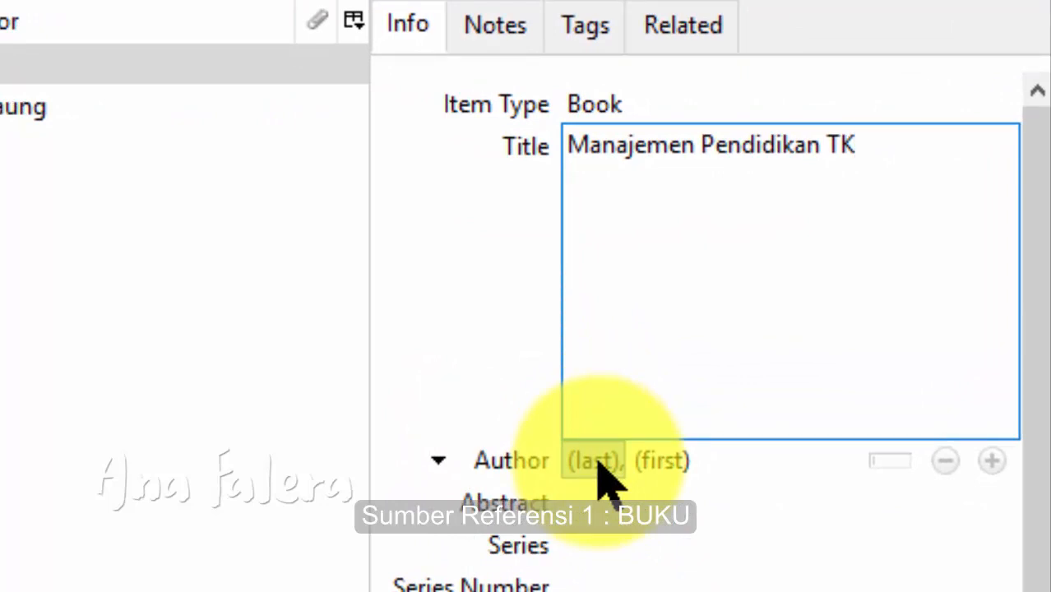
Enter the first author's last name and first name for the book Manajemen Pendidikan TK.
left_click(599, 462)
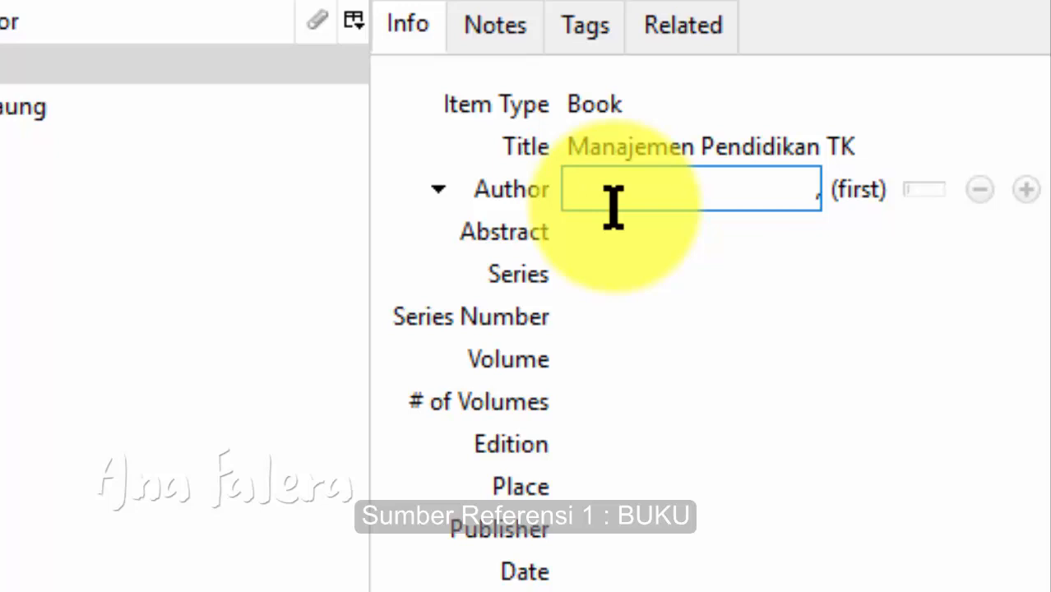
type("Setiawan")
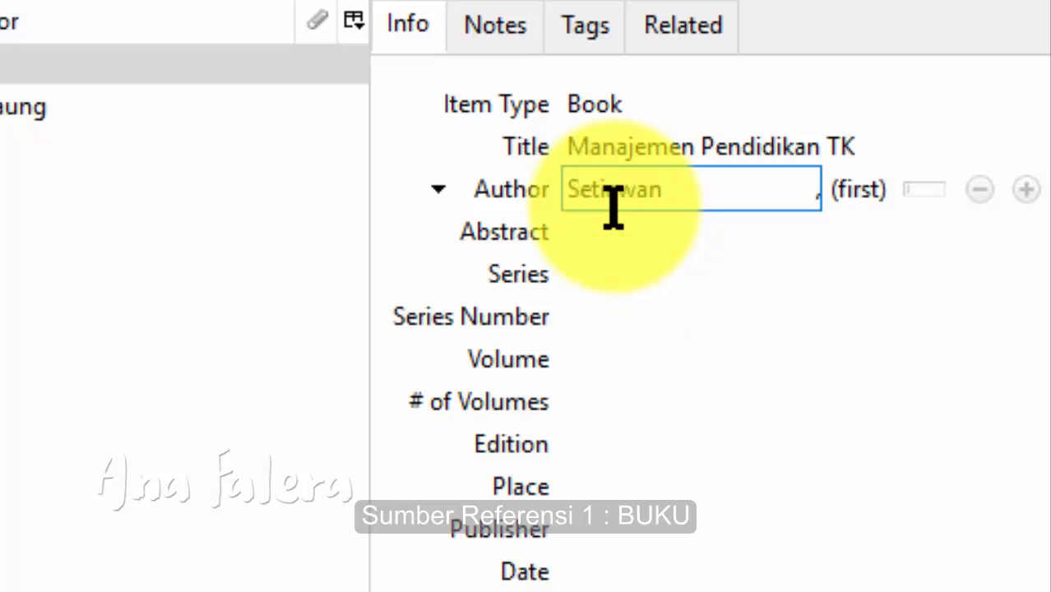
left_click(841, 199)
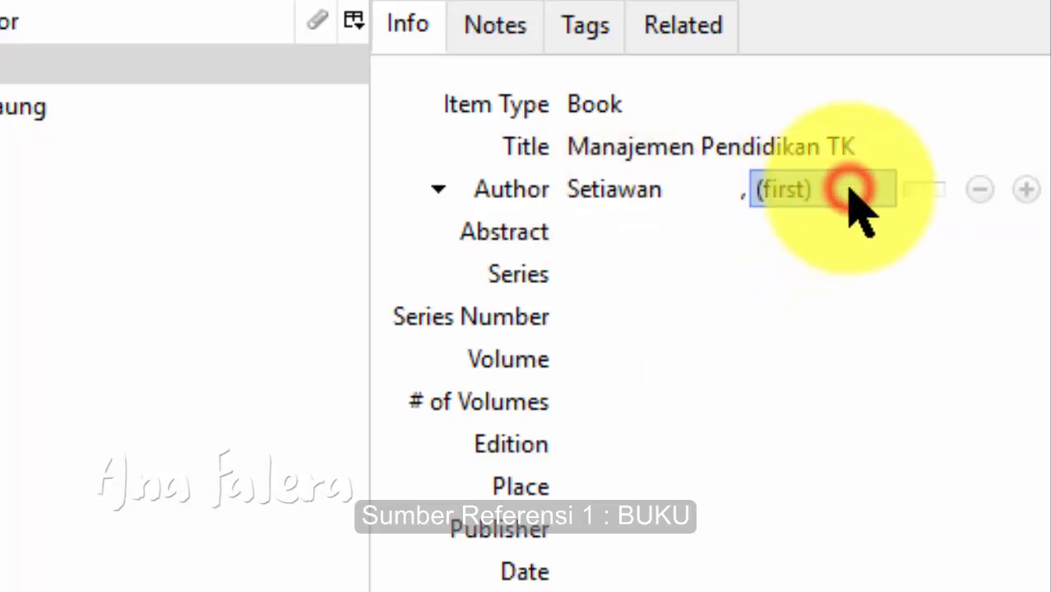
type("Denny")
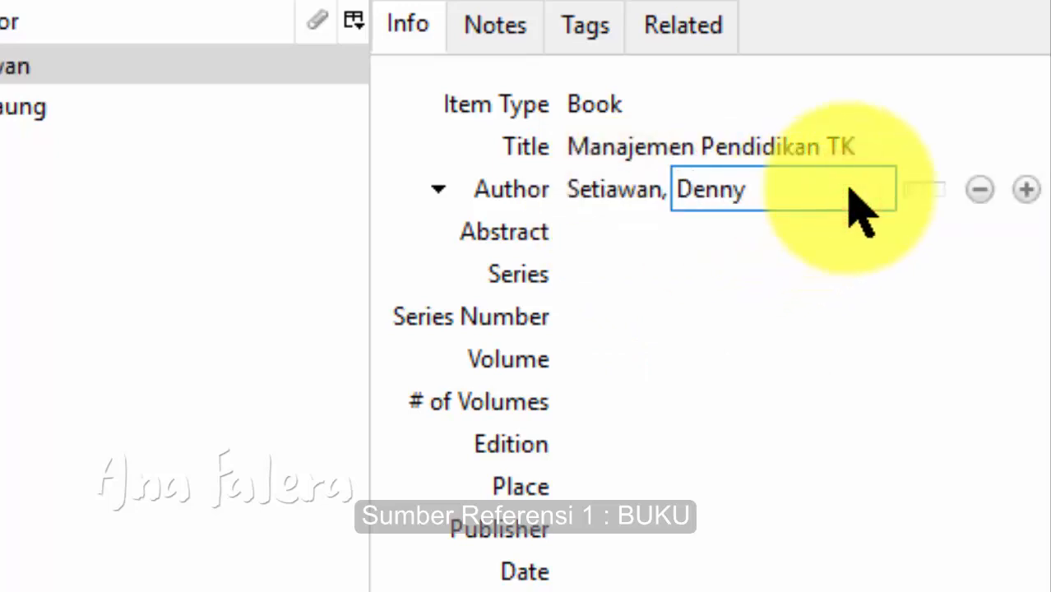
left_click(192, 254)
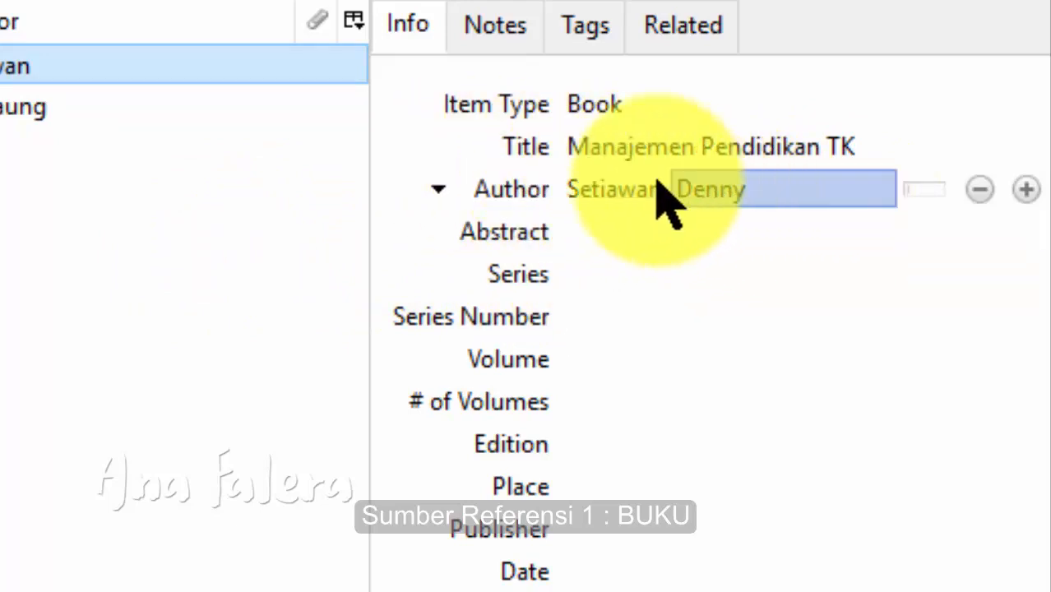
Add a second author entry to the book and fill in that author's last and first name.
left_click(1027, 191)
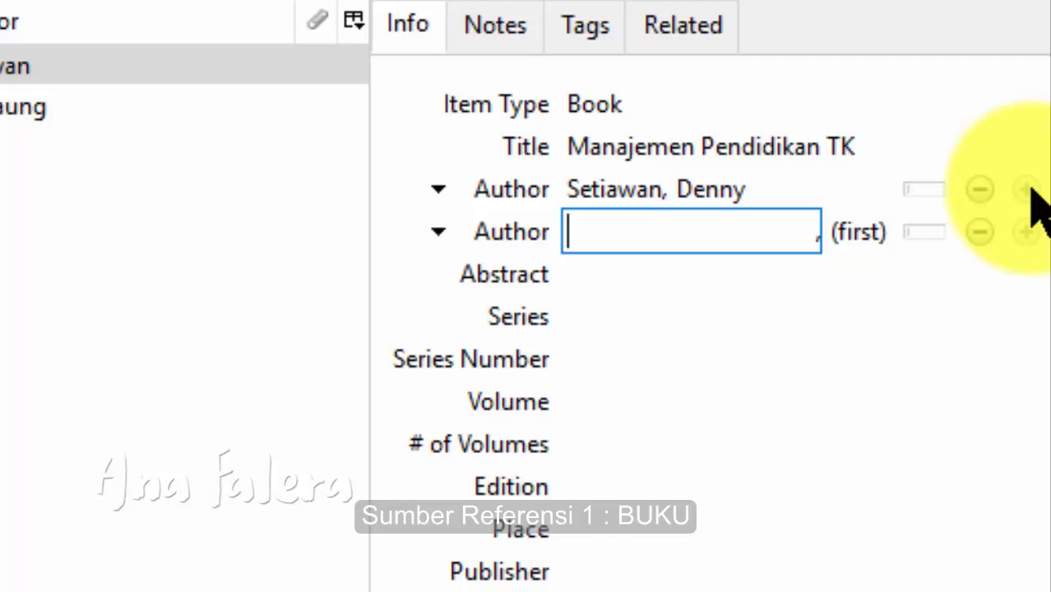
type("Su")
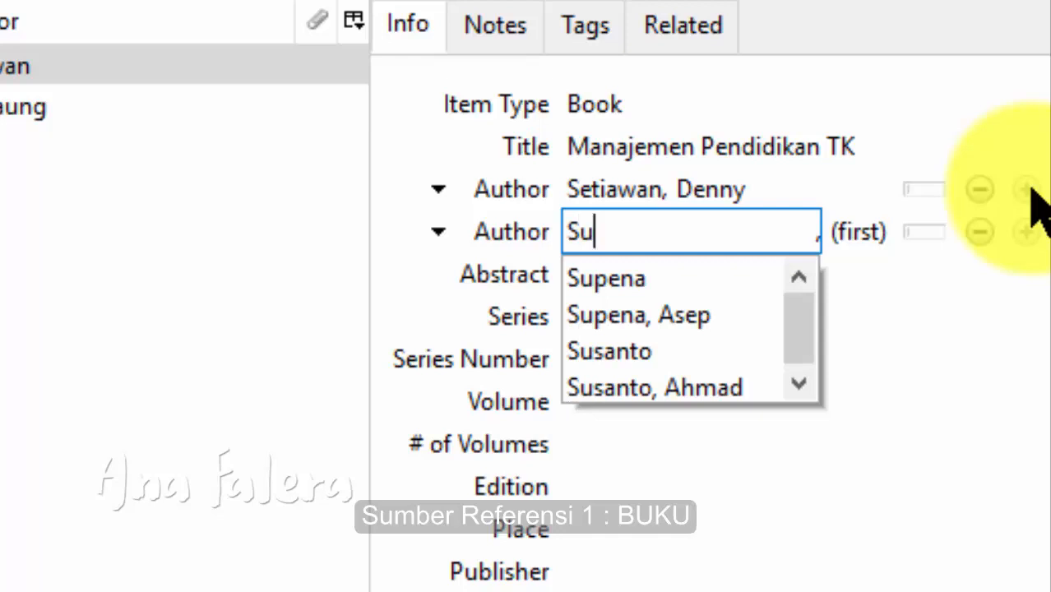
type("tarto")
key("Tab")
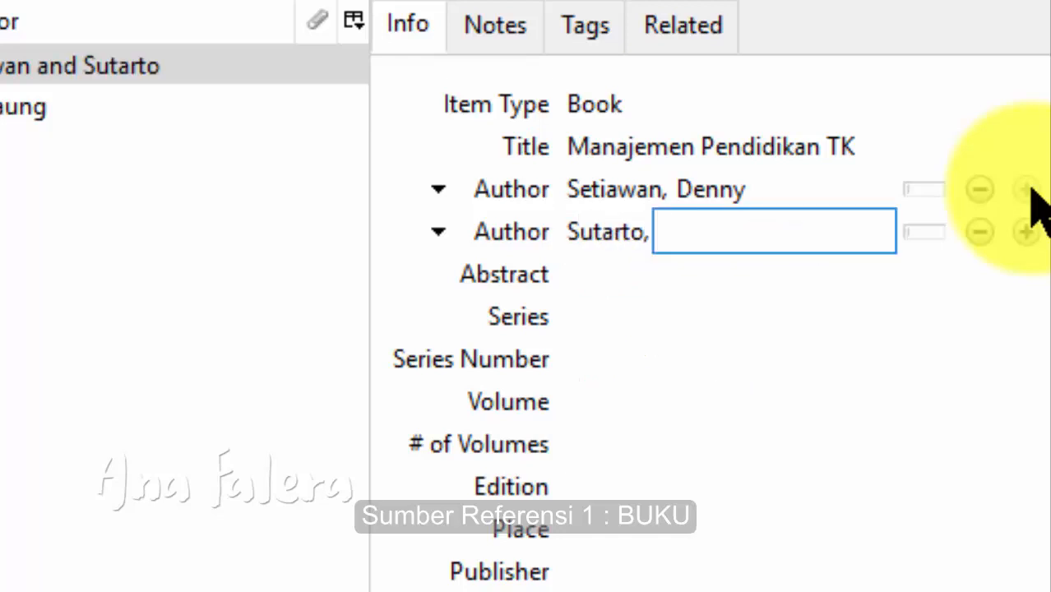
type("Ario")
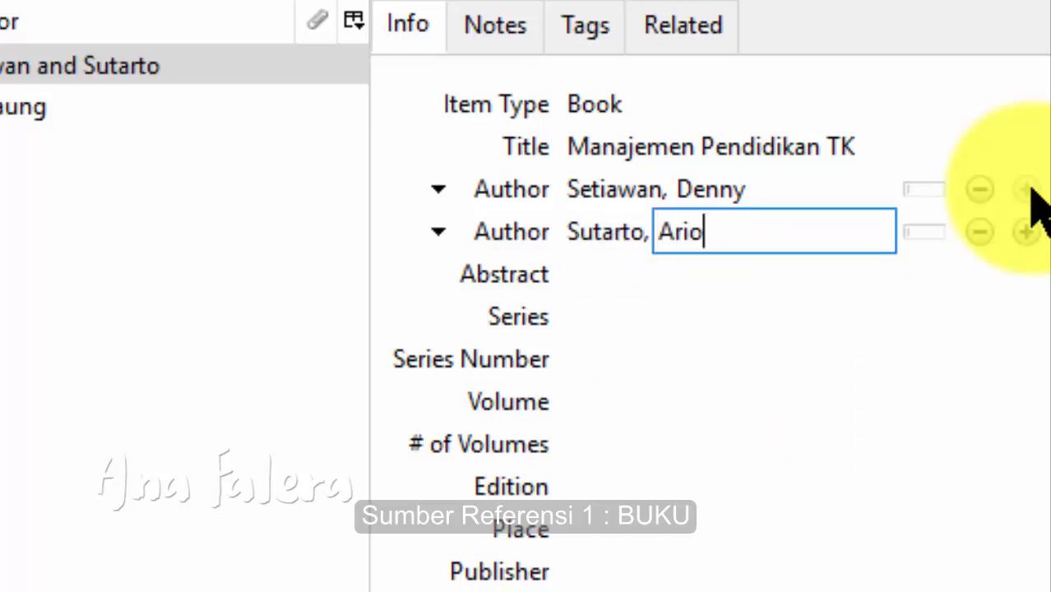
left_click(167, 350)
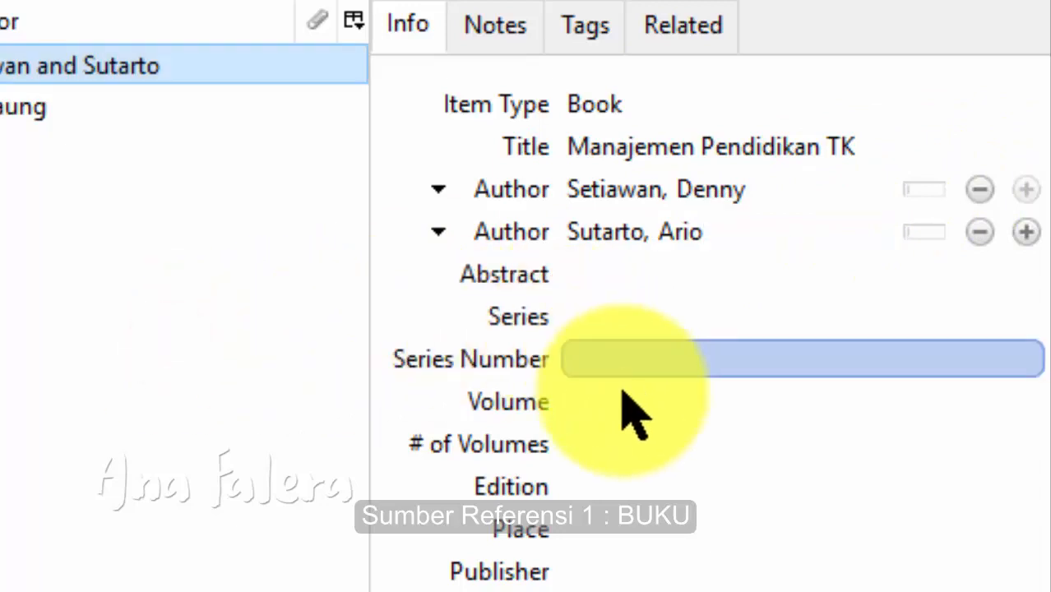
Set the book's place of publication to Jakarta and its publisher to Universitas Terbuka.
scroll(633, 427, "down", 6)
left_click(610, 277)
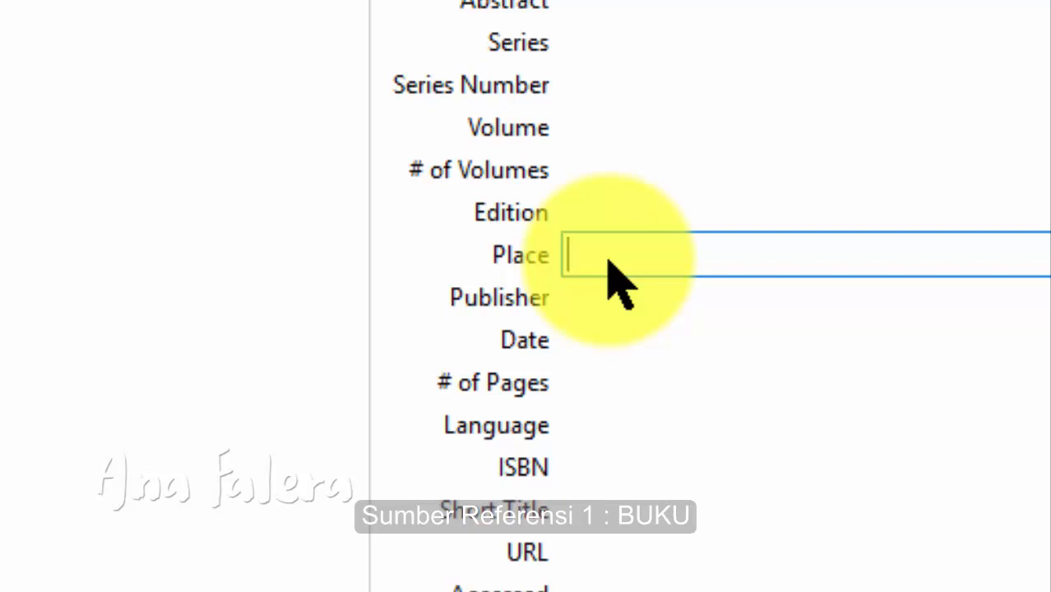
type("Jakarta")
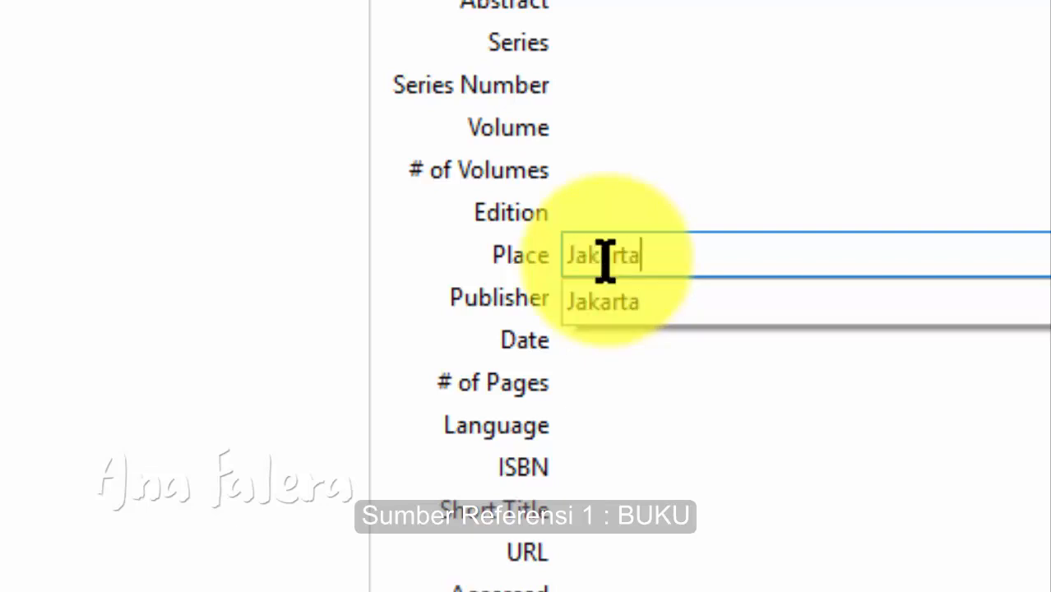
left_click(272, 256)
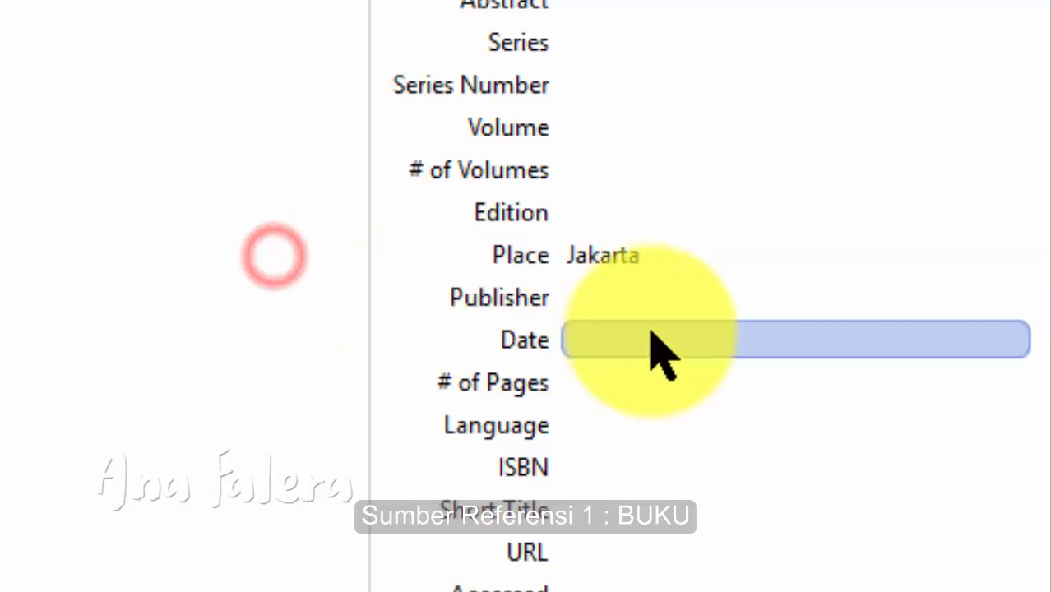
left_click(605, 298)
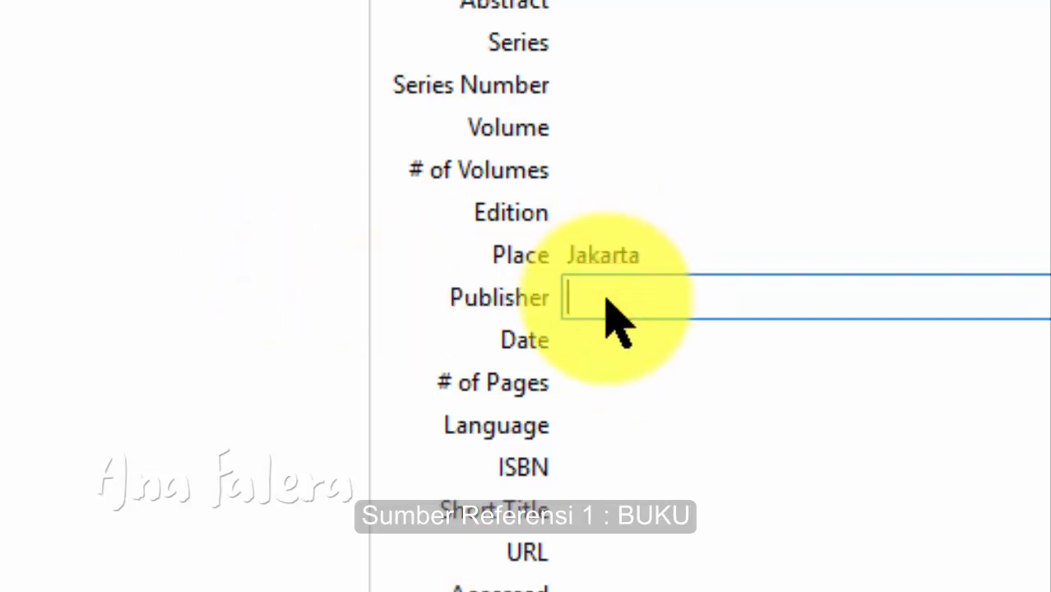
type("Uni")
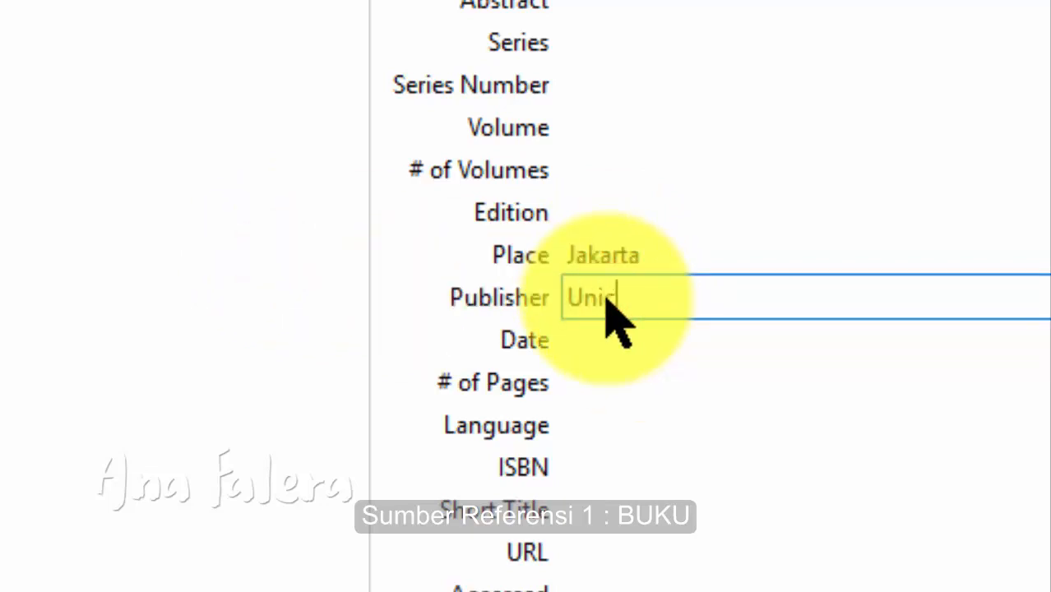
type("versitas Te")
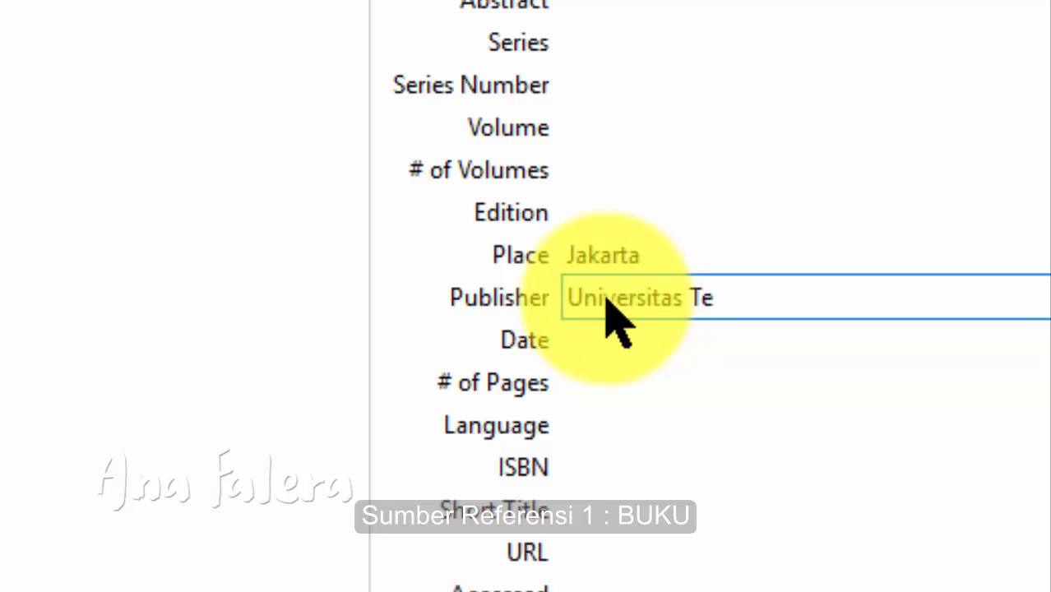
type("rbuka")
left_click(107, 262)
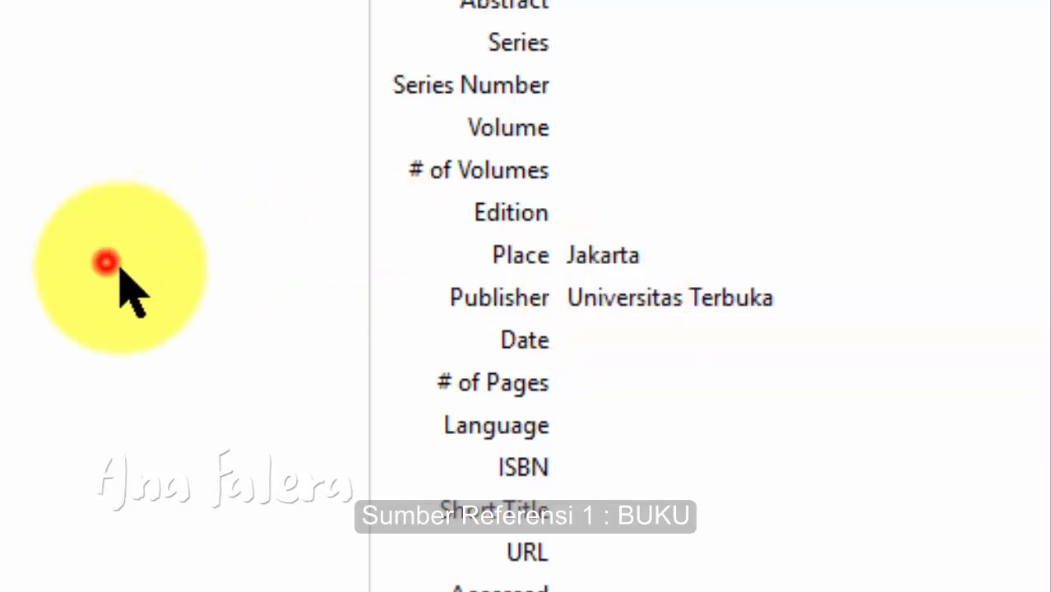
Set the publication date of the book Manajemen Pendidikan TK to 2009 and its number of pages to 10.
left_click(643, 341)
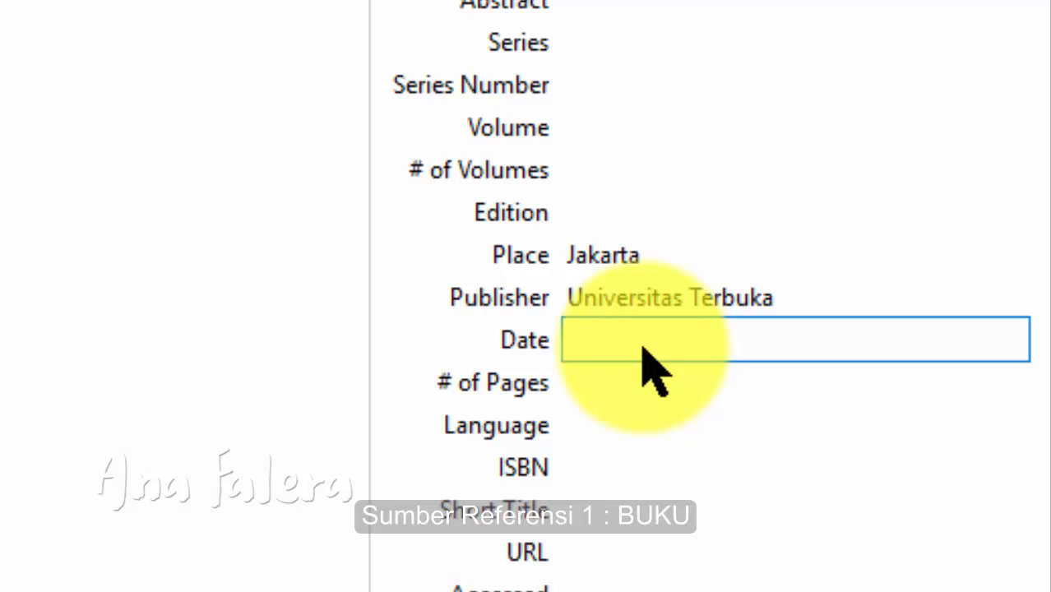
type("2009")
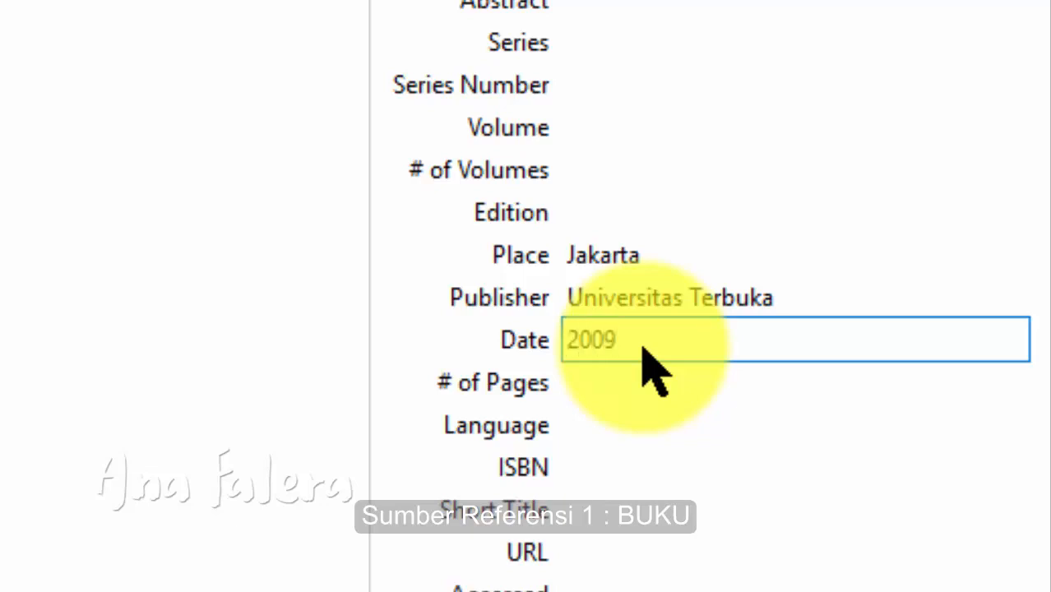
left_click(5, 388)
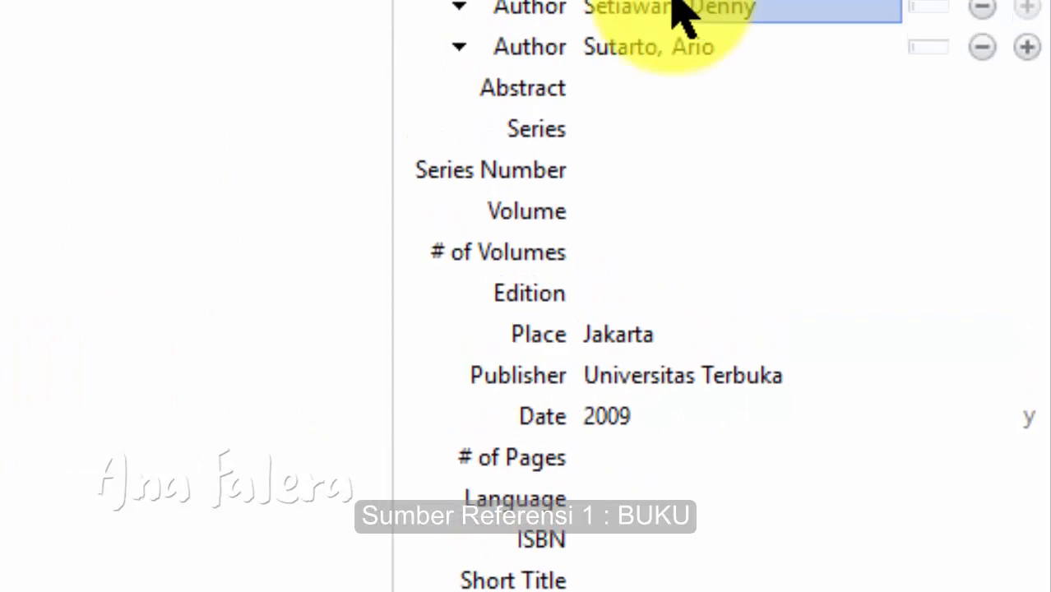
left_click(782, 91)
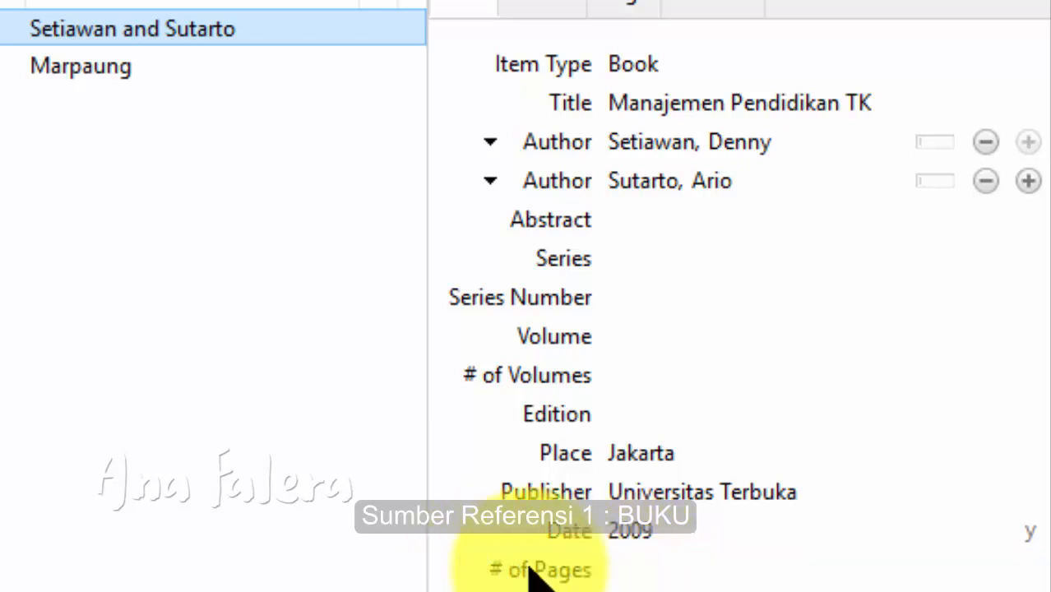
left_click(615, 571)
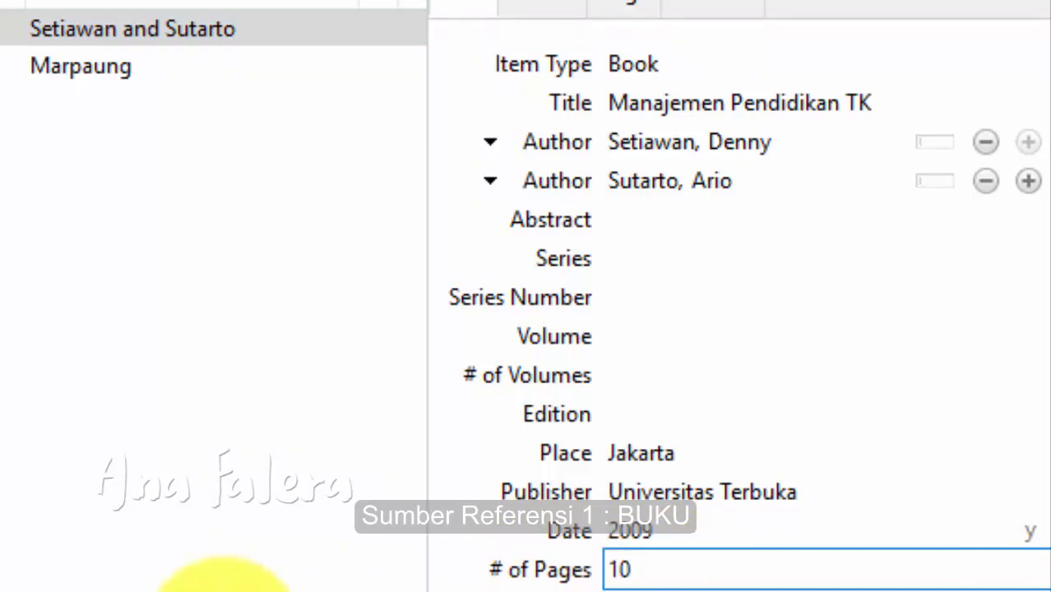
left_click(207, 578)
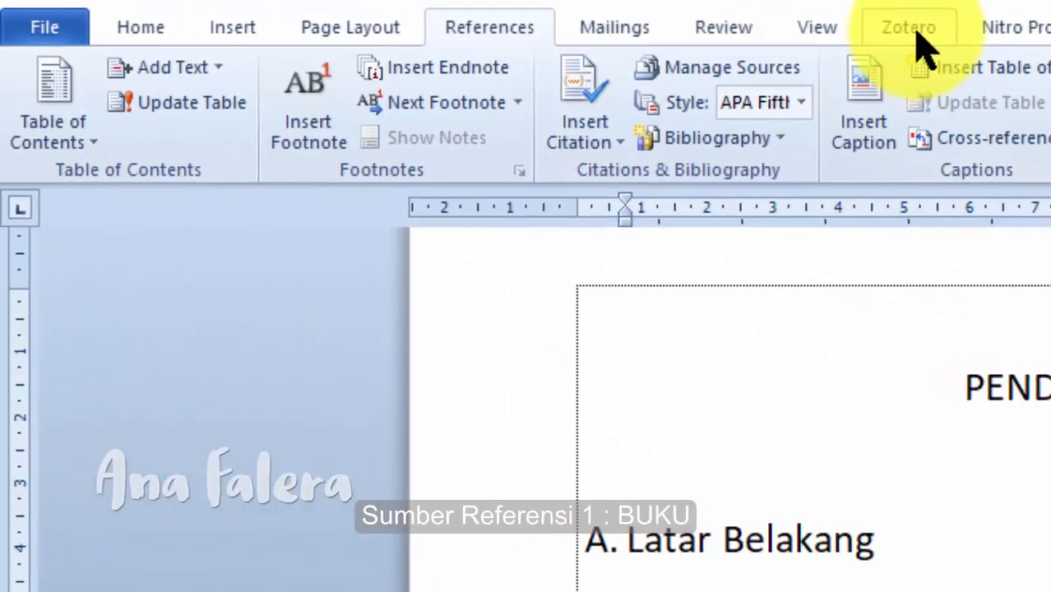
In the Word document's Zotero preferences, try Chicago Manual of Style 17th edition (full note), then apply American Psychological Association 7th edition.
left_click(914, 32)
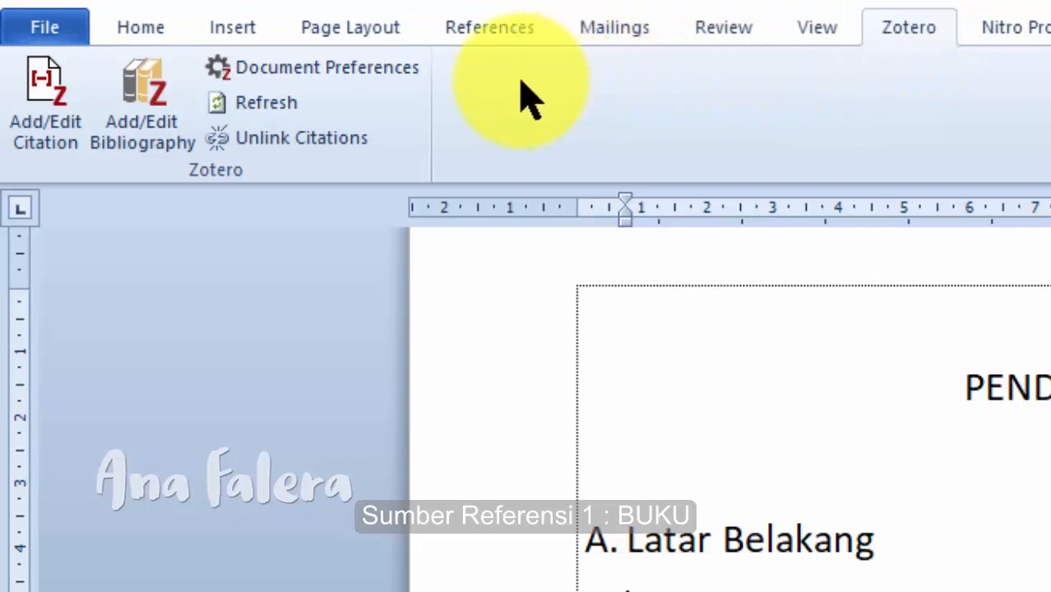
left_click(390, 70)
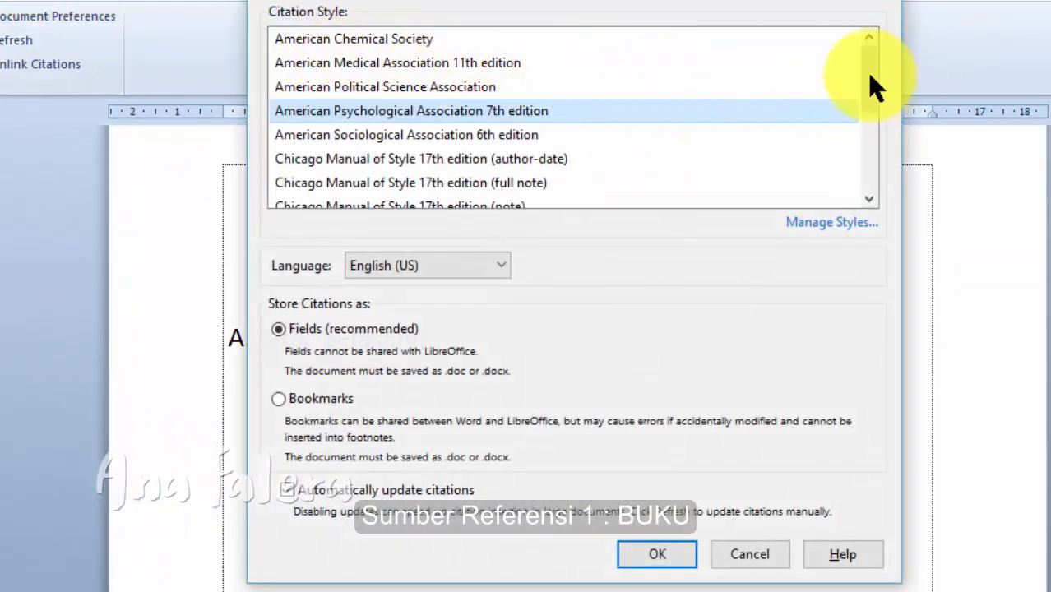
mouse_move(873, 88)
left_mouse_down()
mouse_move(874, 97)
mouse_move(876, 78)
left_mouse_up()
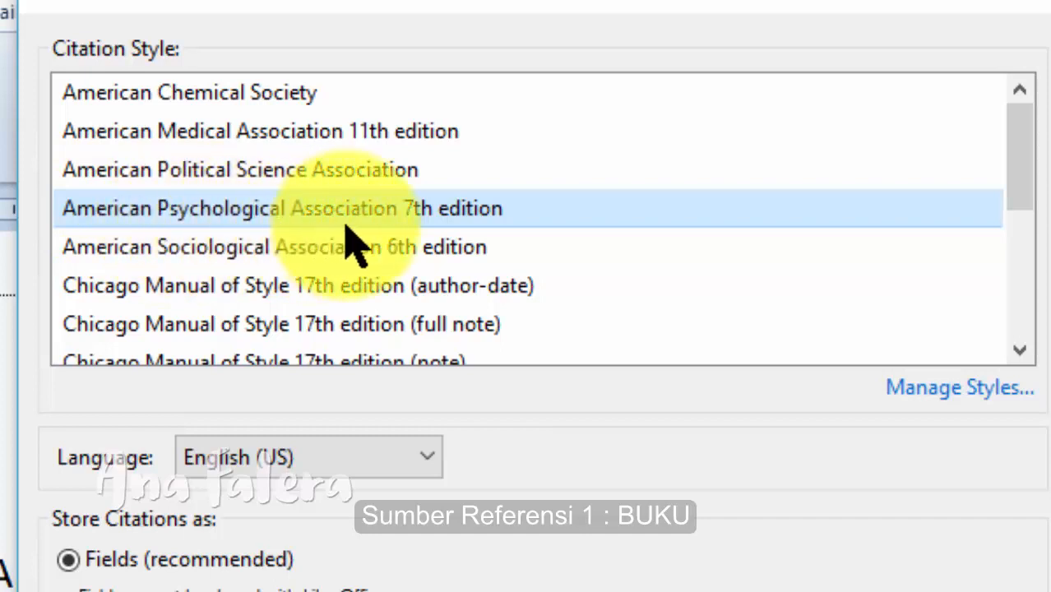
left_click_drag(1028, 181, 1034, 229)
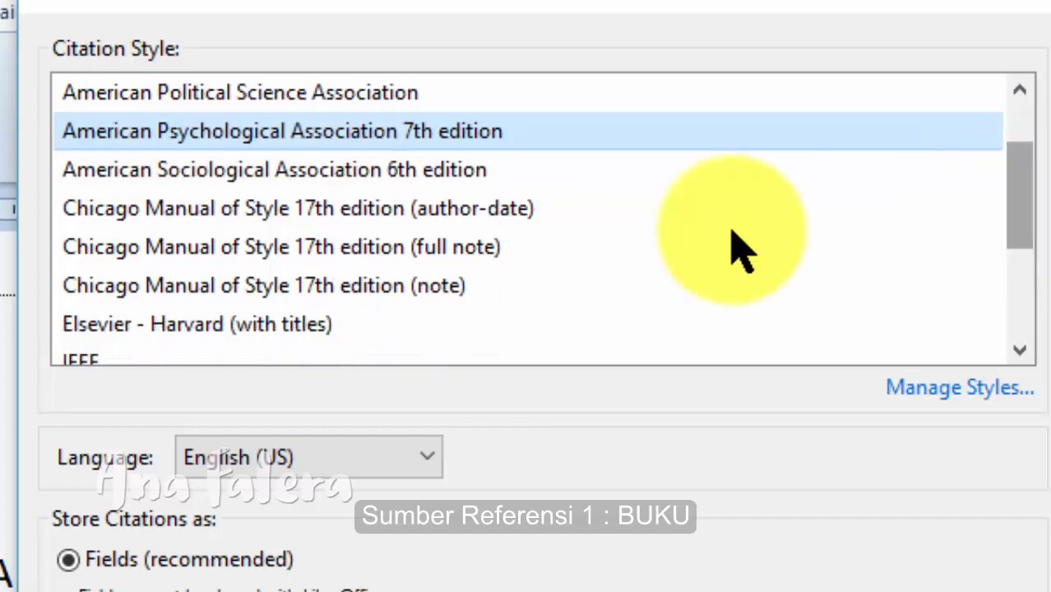
left_click(493, 249)
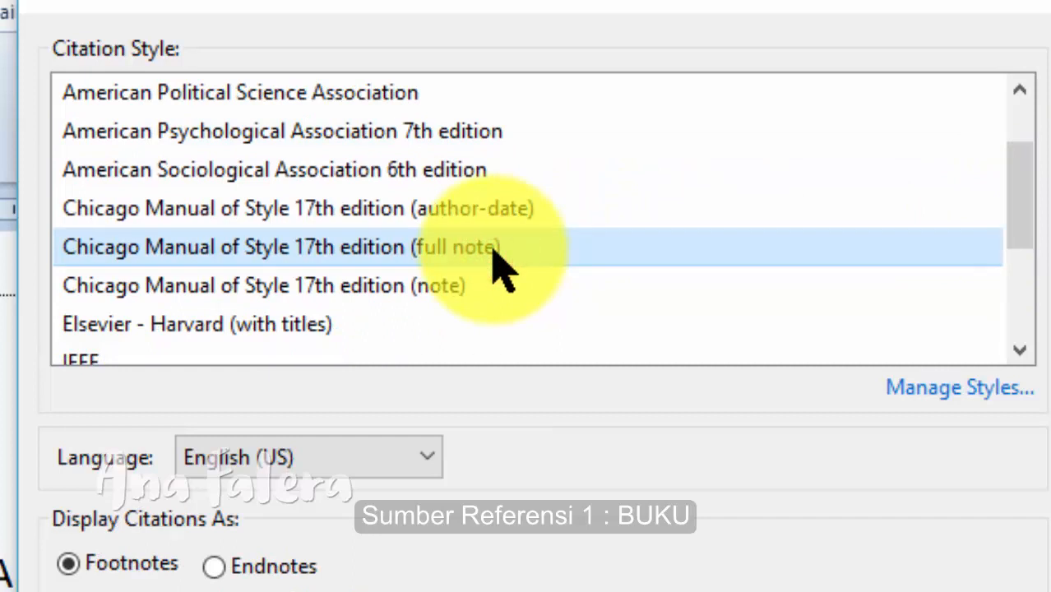
left_click_drag(1020, 220, 1026, 189)
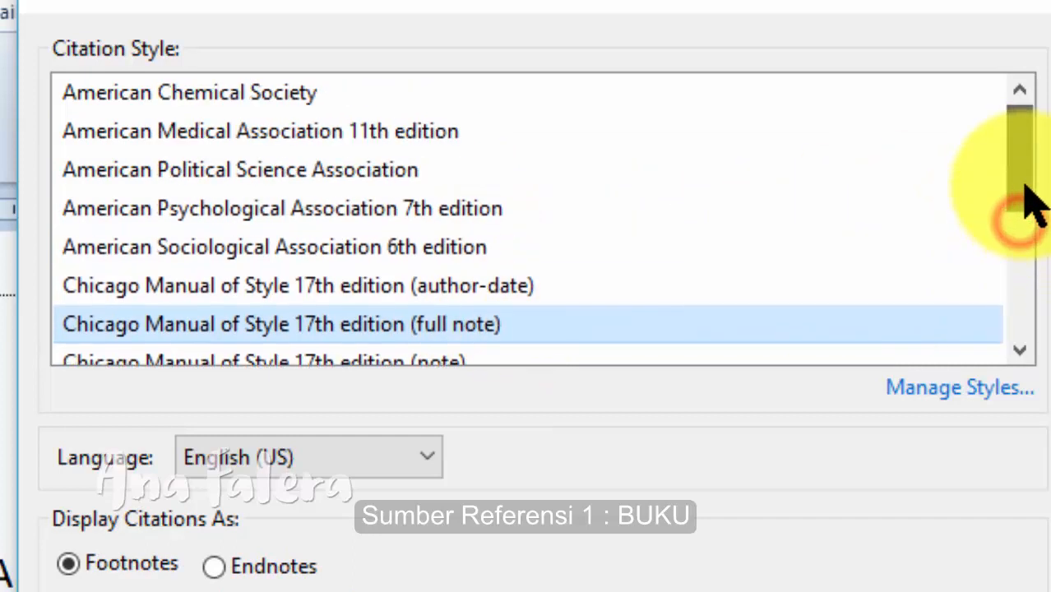
left_click(247, 207)
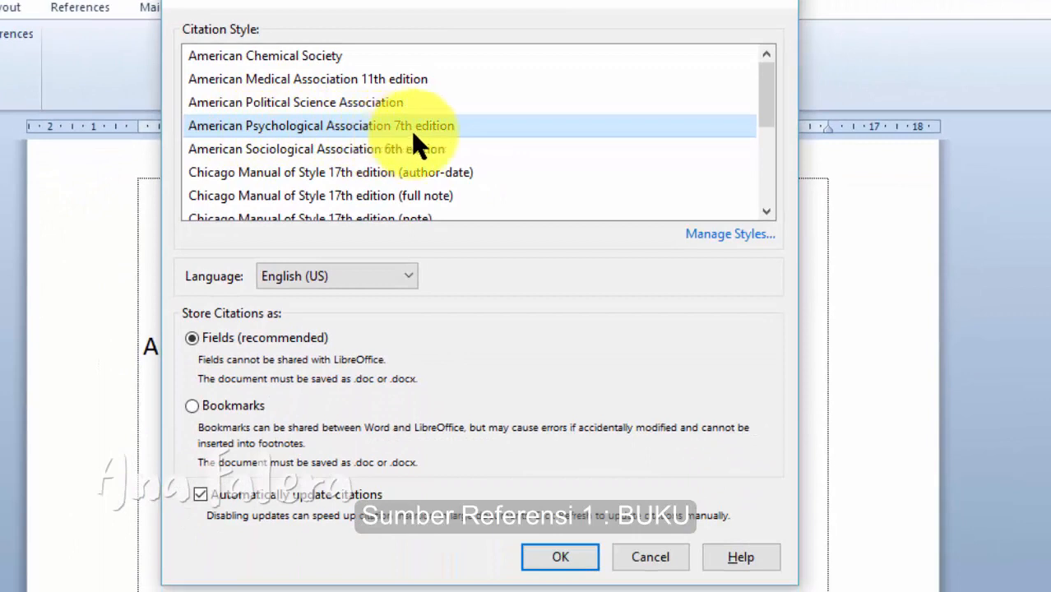
left_click(559, 558)
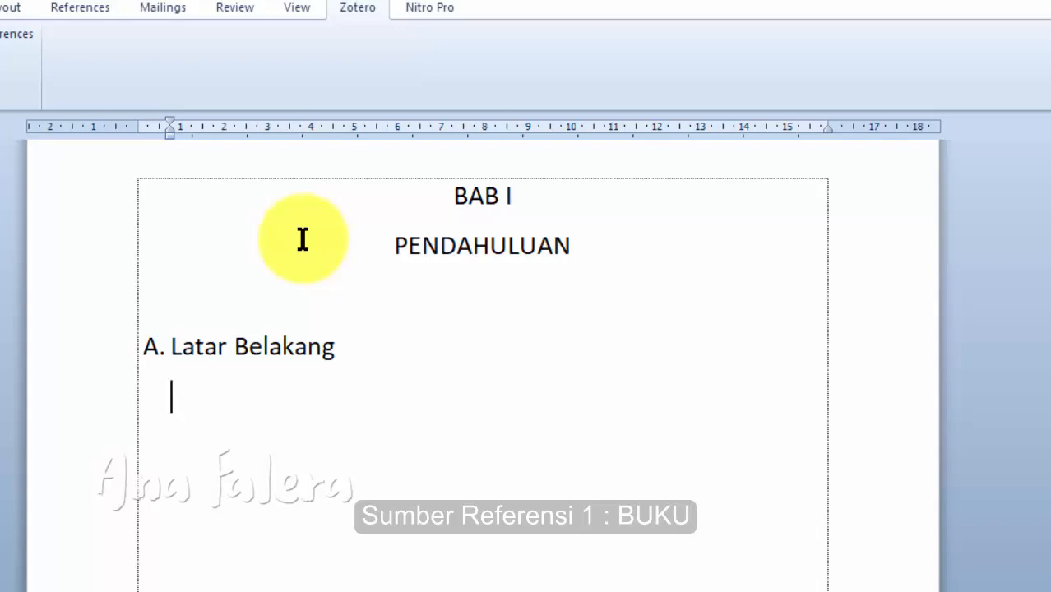
Write the indented sentence "Pendidikan membutuhkan sebuah managemen" below the heading Latar Belakang.
key("Tab")
type("Pendidi")
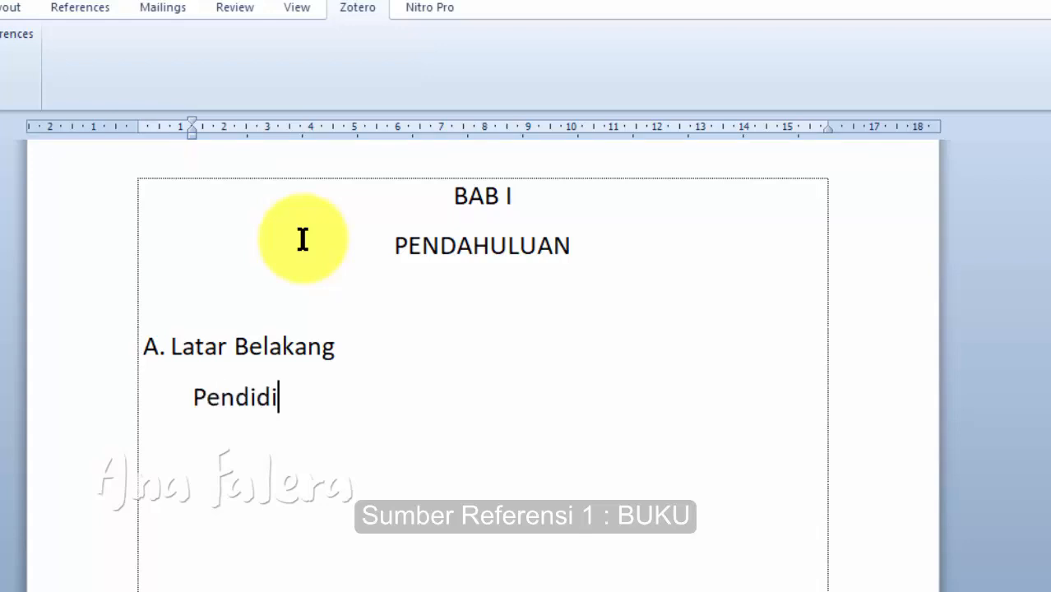
type("kan membutuhkan se")
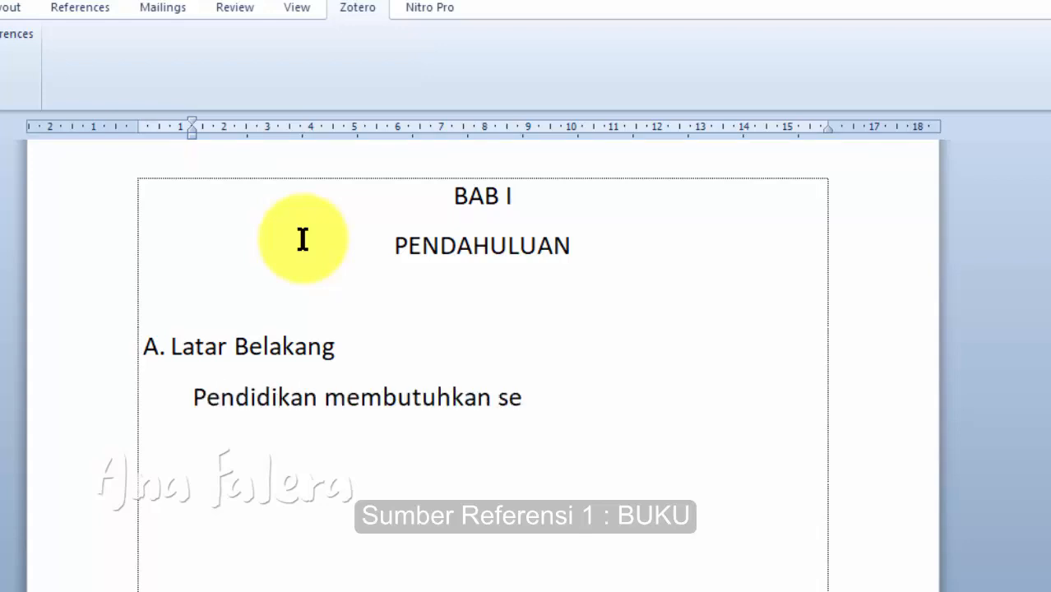
type("buah managem")
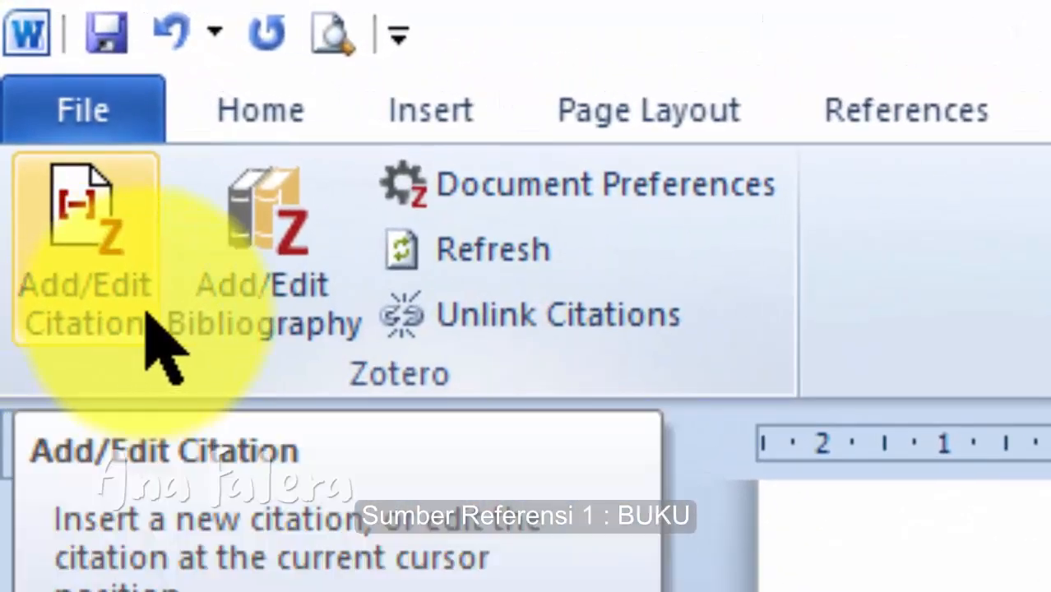
Start a Zotero citation at the end of the sentence and switch the citation picker to Classic View.
left_click(148, 314)
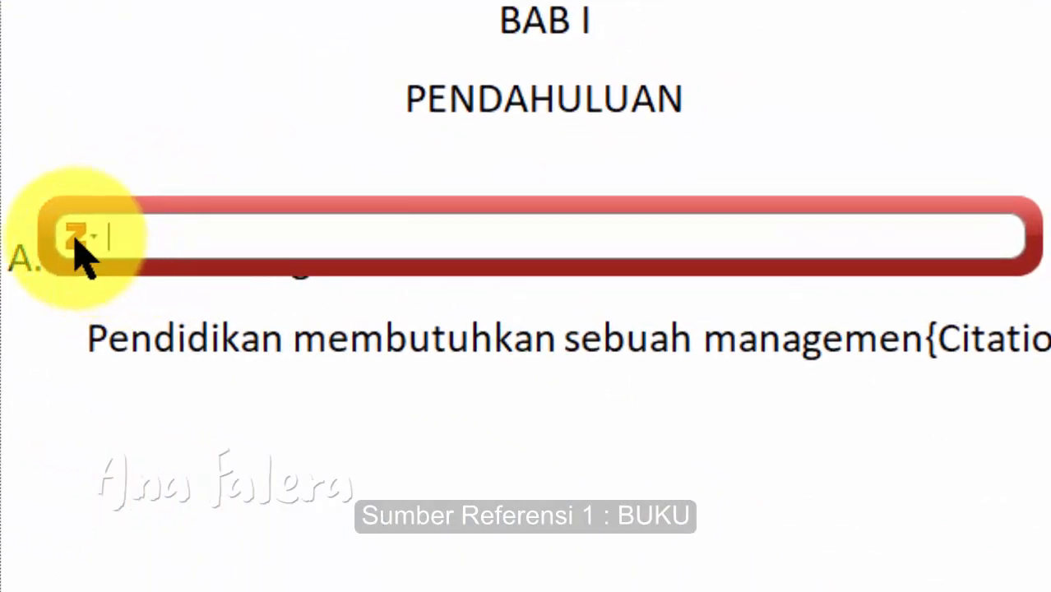
left_click(74, 238)
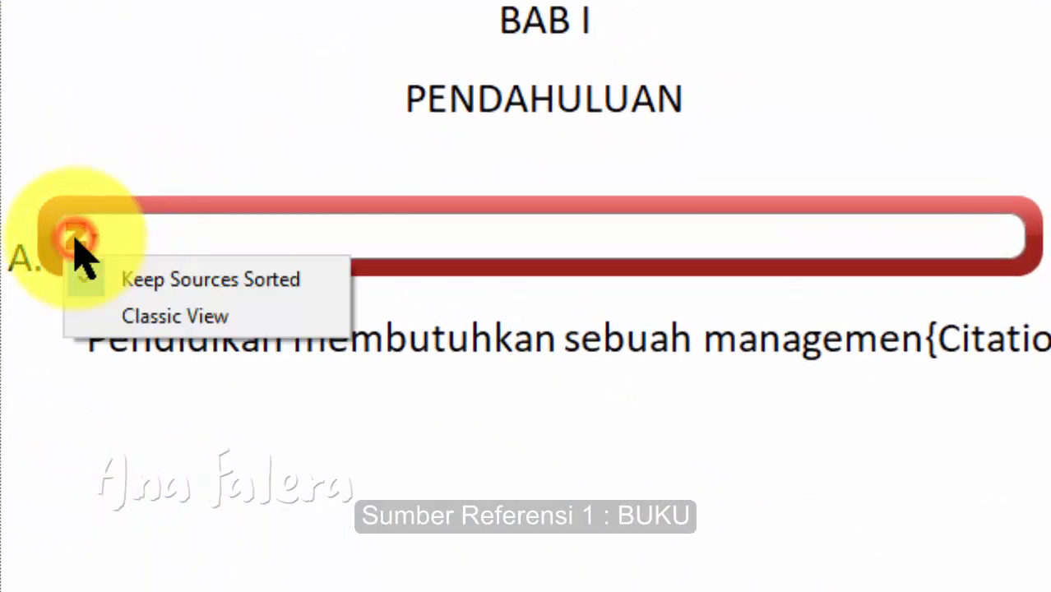
left_click(232, 319)
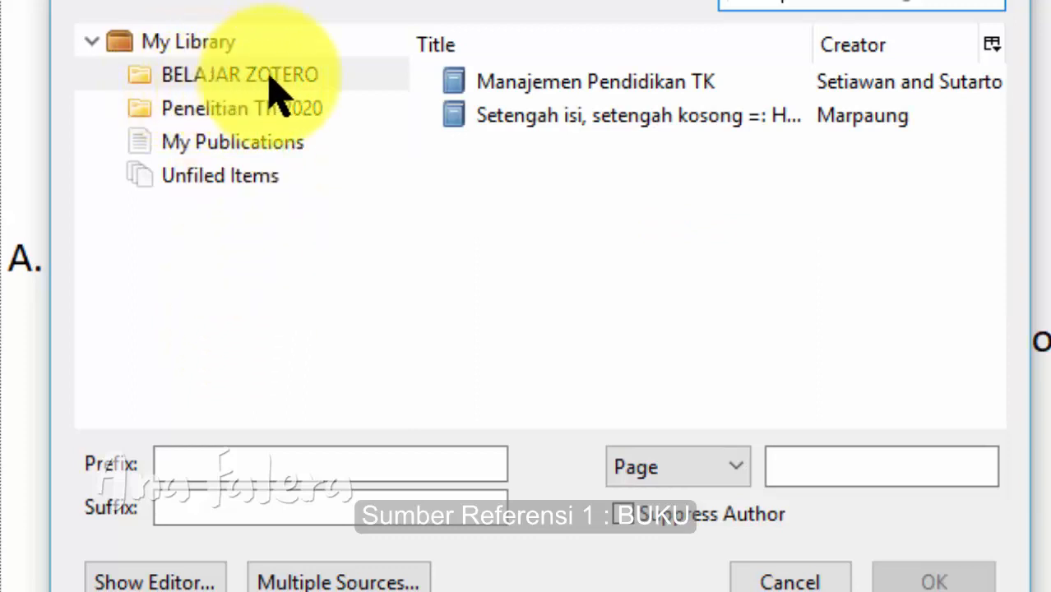
Cite the book Manajemen Pendidikan TK from the BELAJAR ZOTERO collection and check the citation field in the text.
left_click(522, 82)
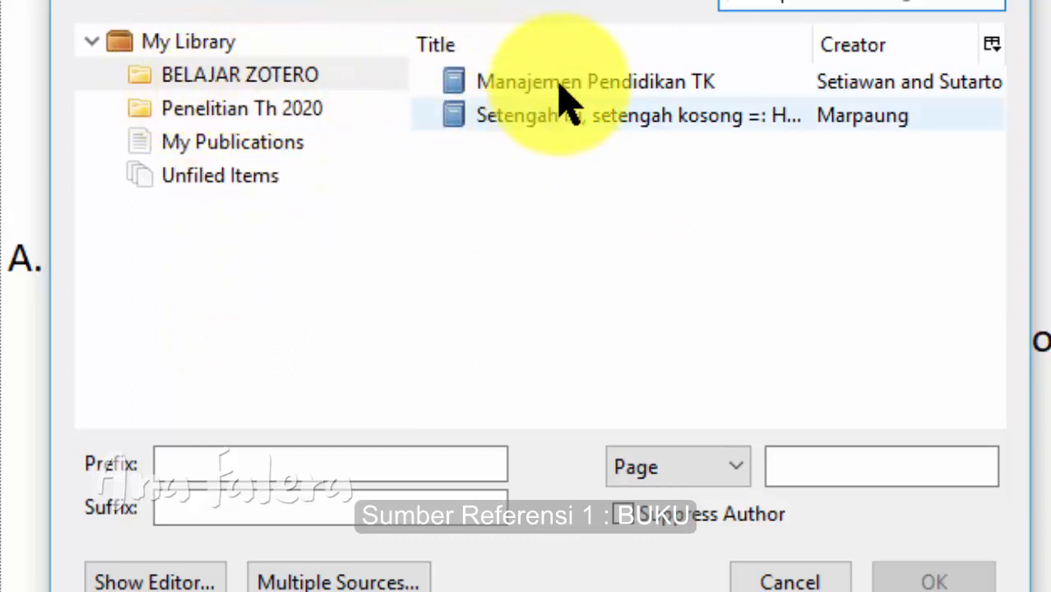
left_click(569, 119)
left_click(565, 88)
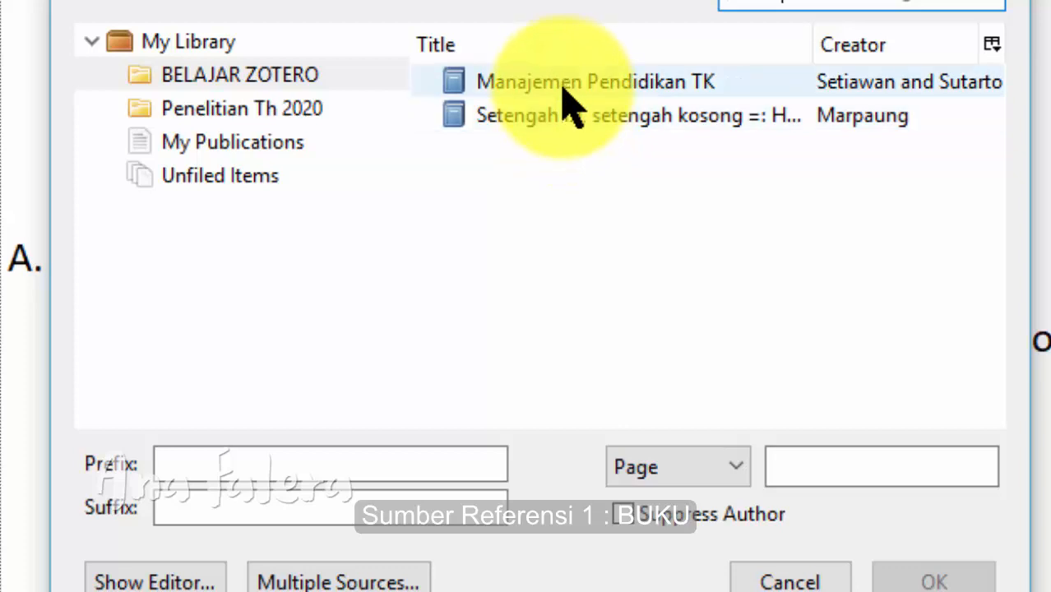
left_click(568, 111)
left_click(561, 85)
left_click(558, 84)
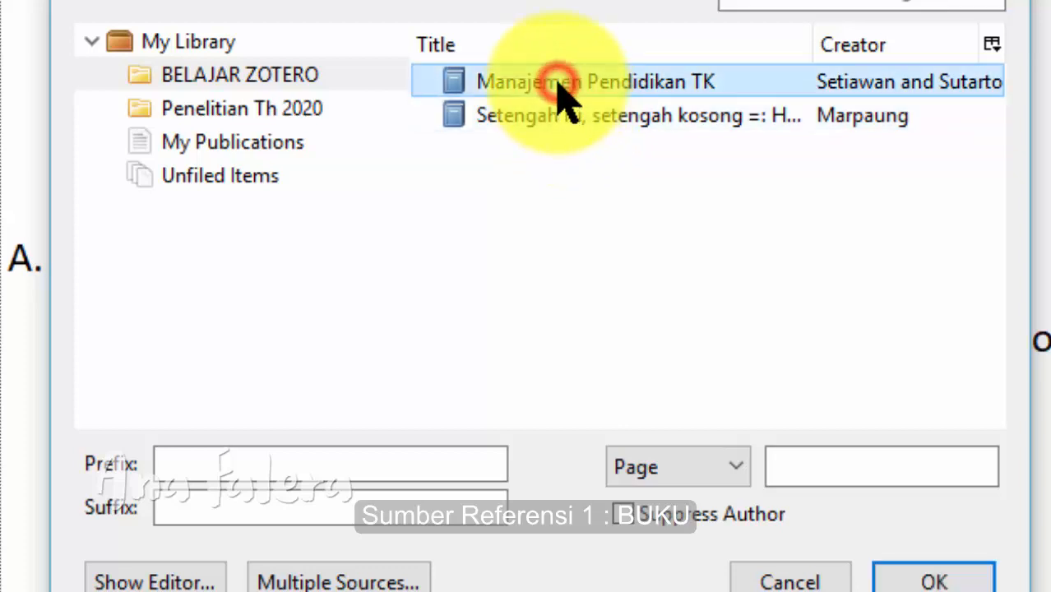
left_click(934, 581)
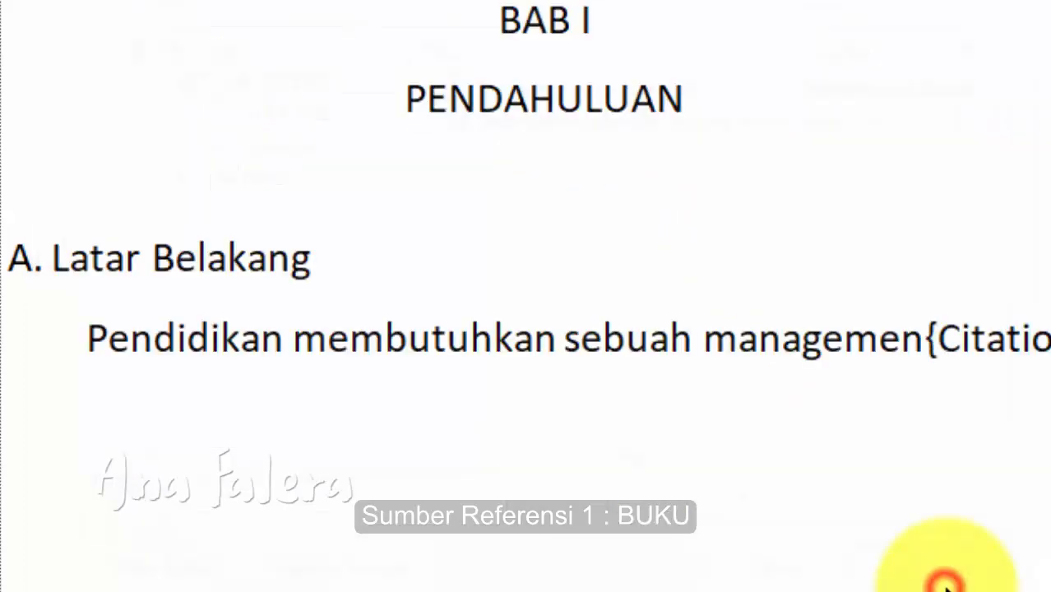
left_click(641, 424)
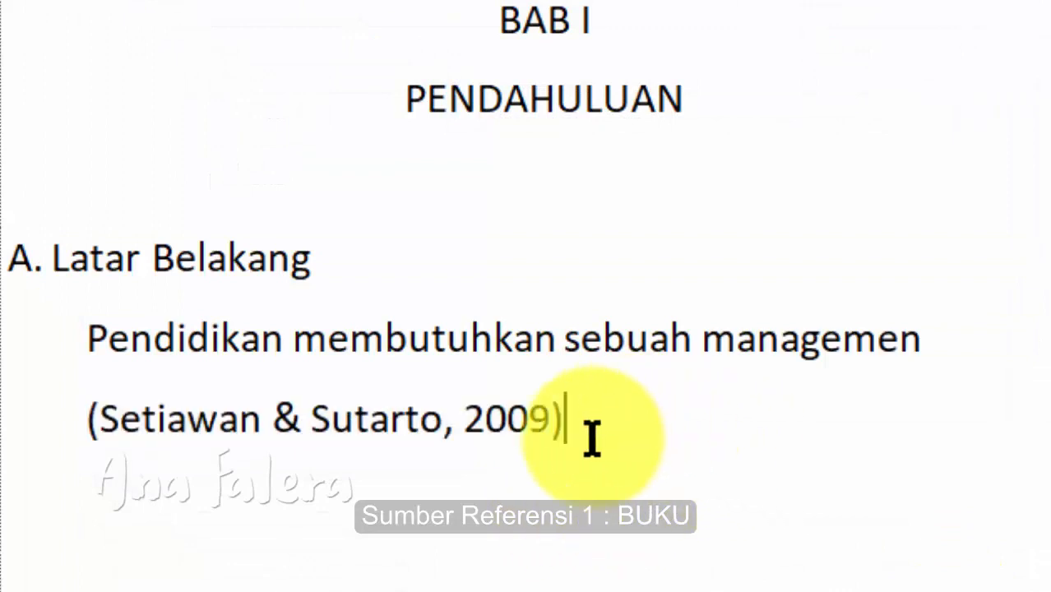
left_click(277, 415)
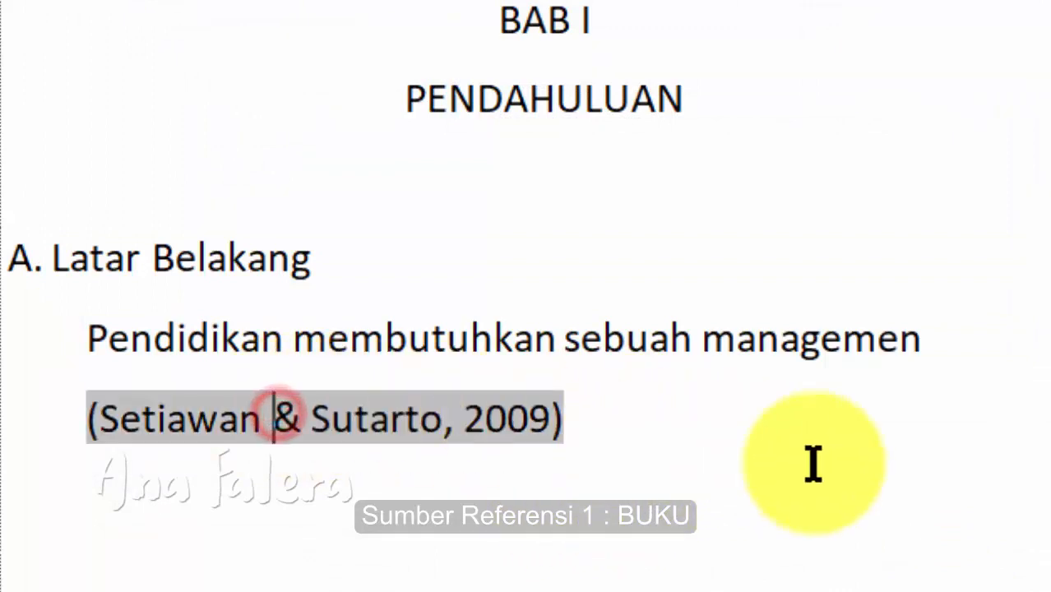
left_click(635, 426)
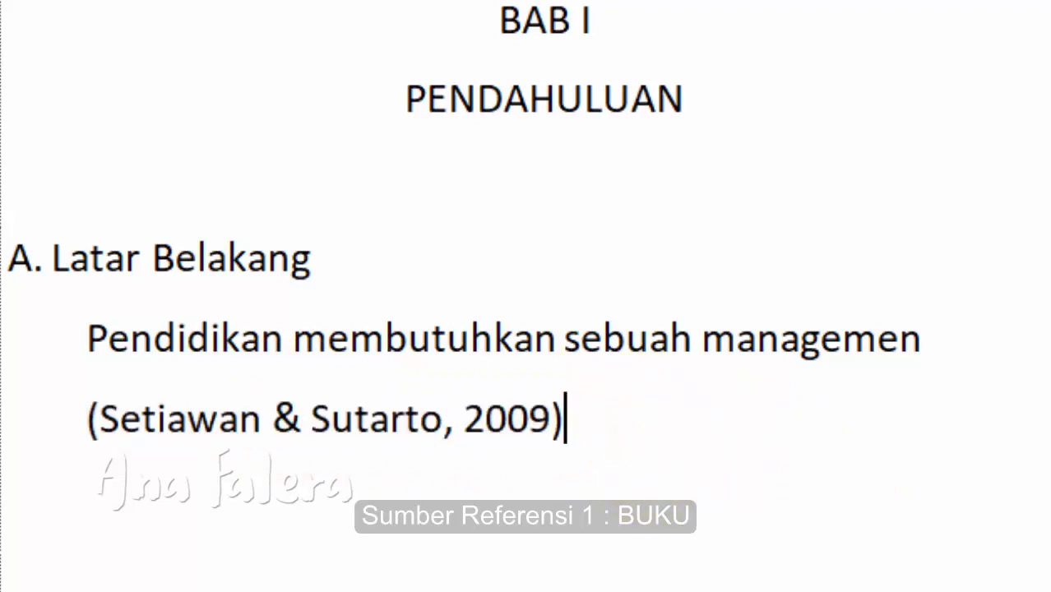
Insert a Zotero bibliography on the left-aligned line below the heading DAFTAR PUSTAKA and compare it with the in-text citation.
scroll(525, 296, "down", 10)
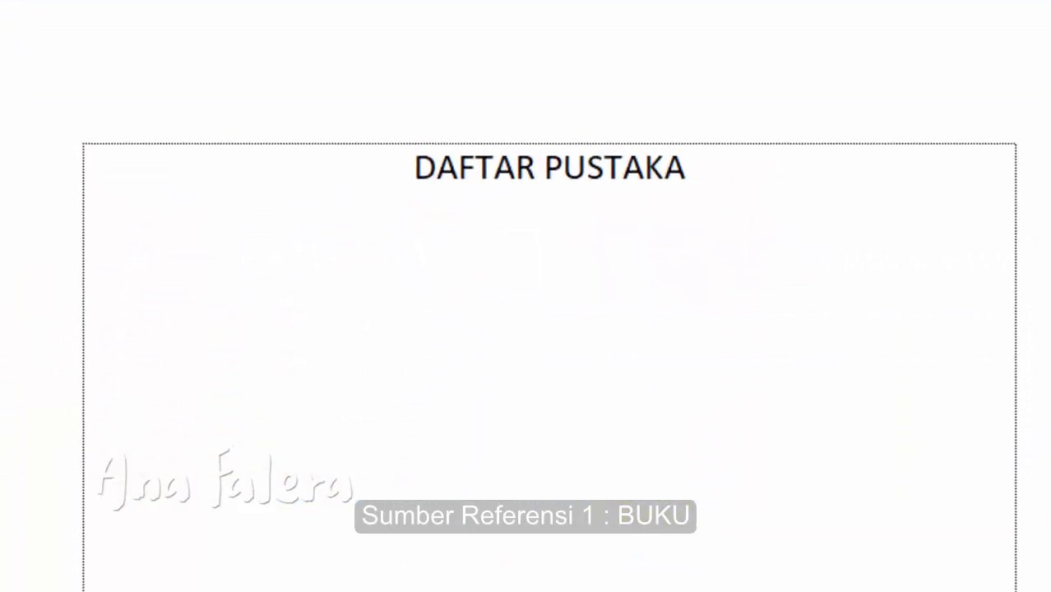
left_click(621, 242)
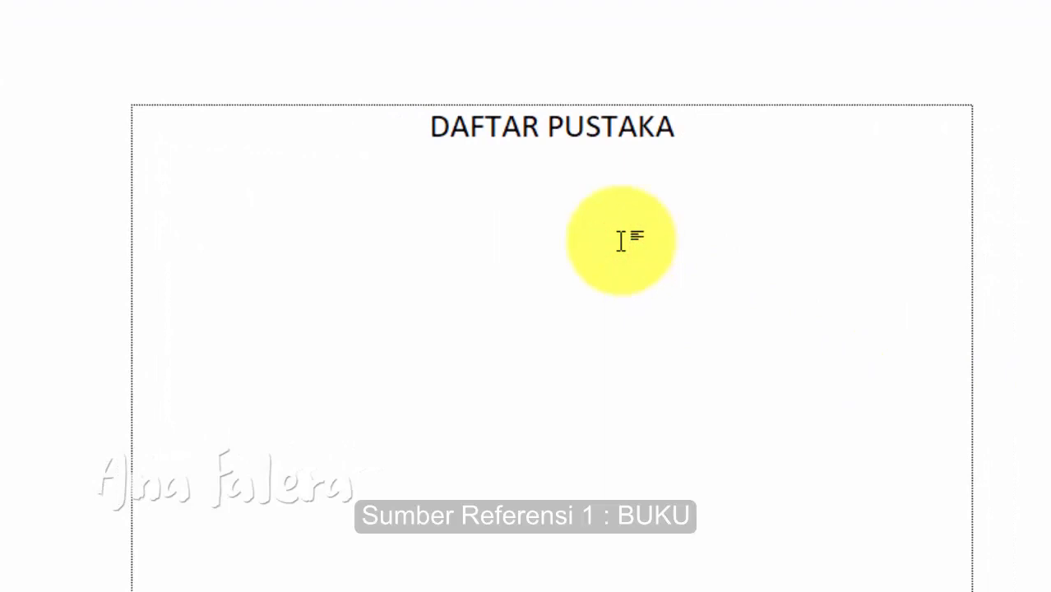
left_click(150, 251)
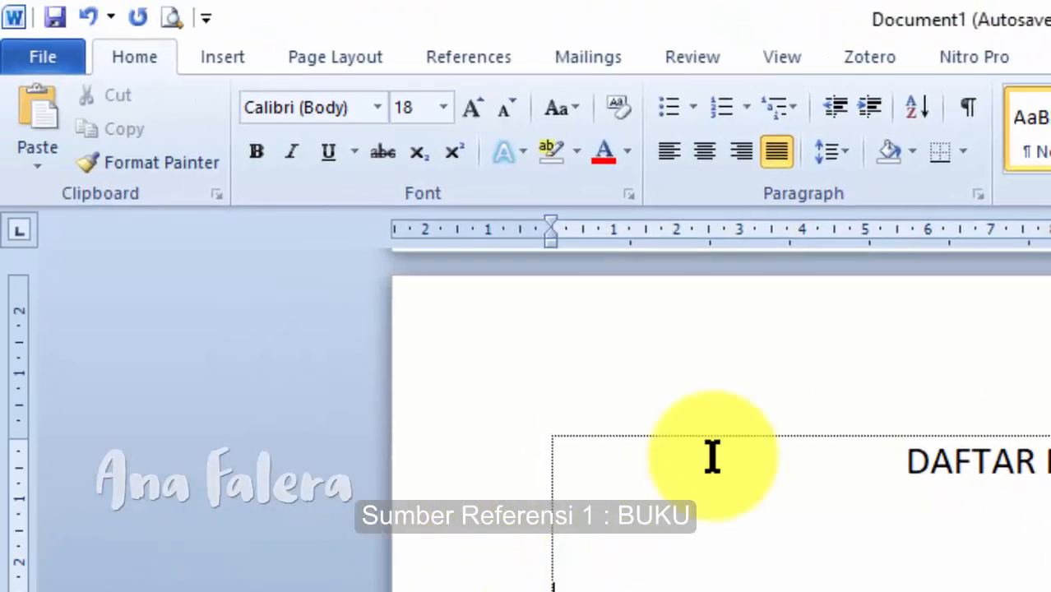
left_click(900, 59)
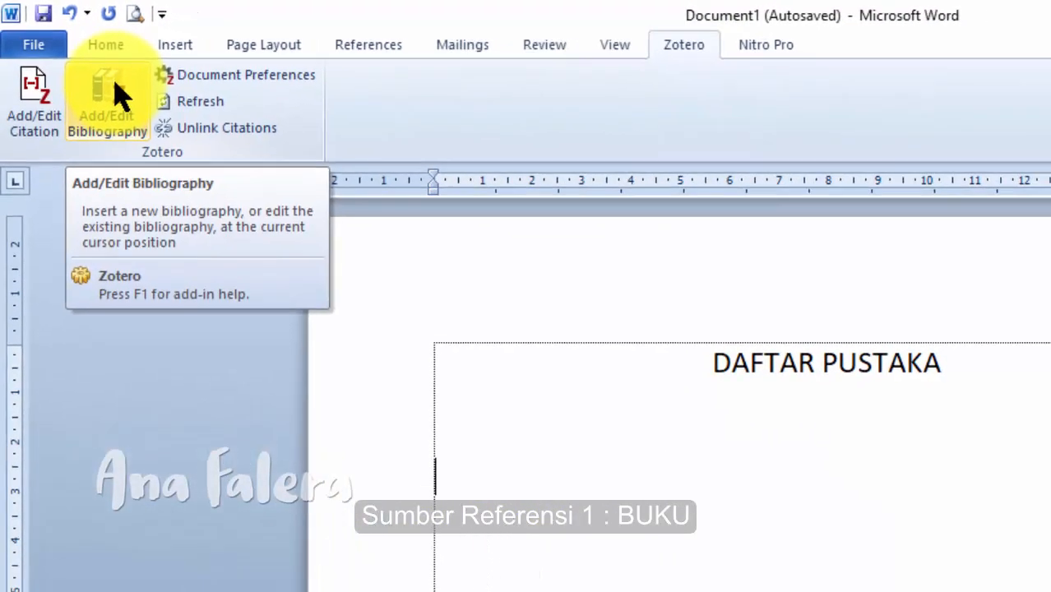
left_click(115, 92)
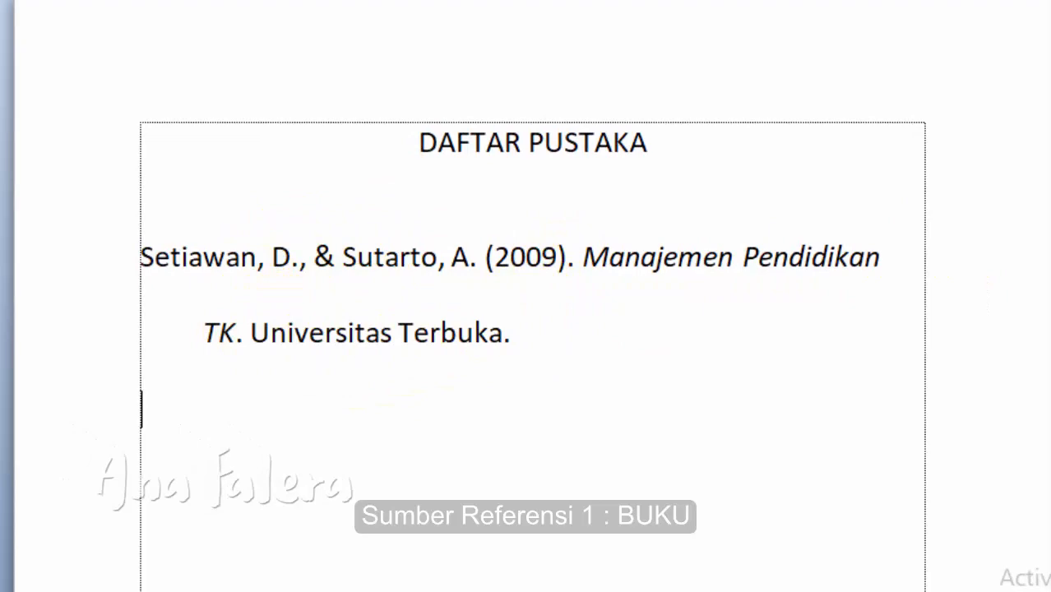
scroll(525, 296, "up", 10)
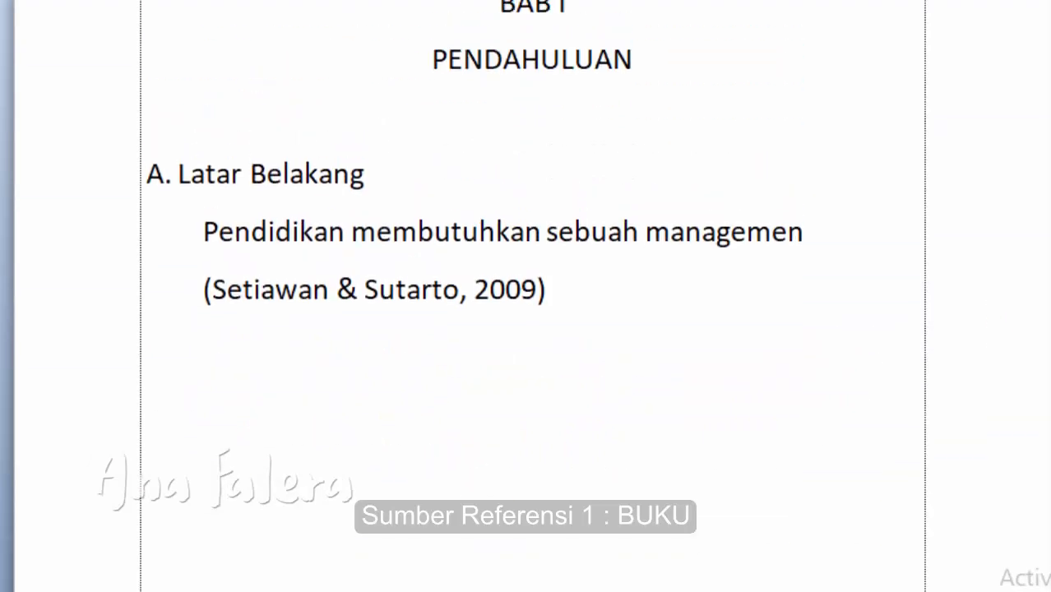
scroll(525, 296, "down", 5)
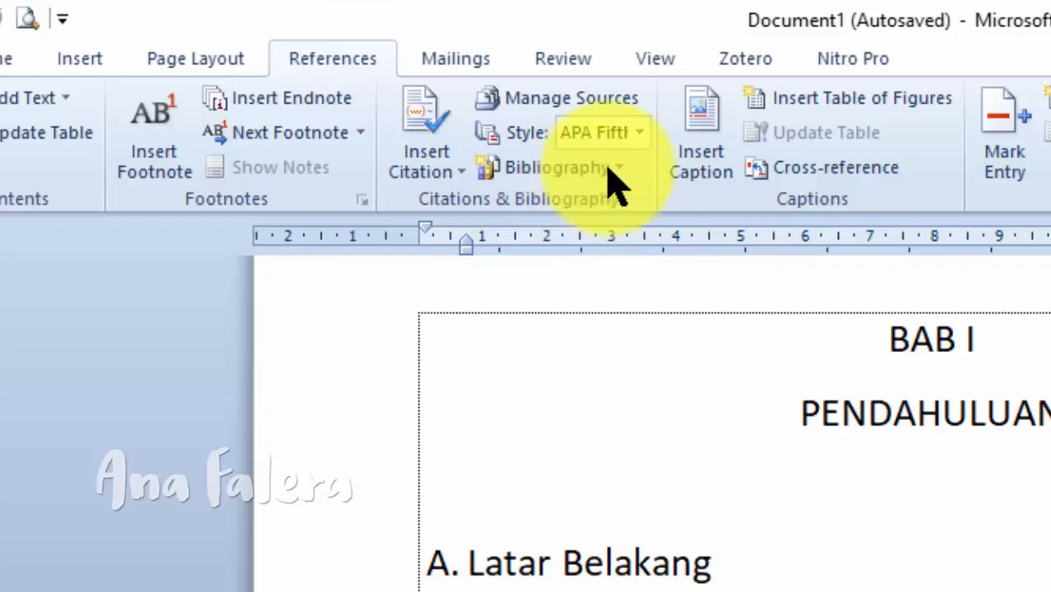
left_click(440, 171)
left_click(485, 207)
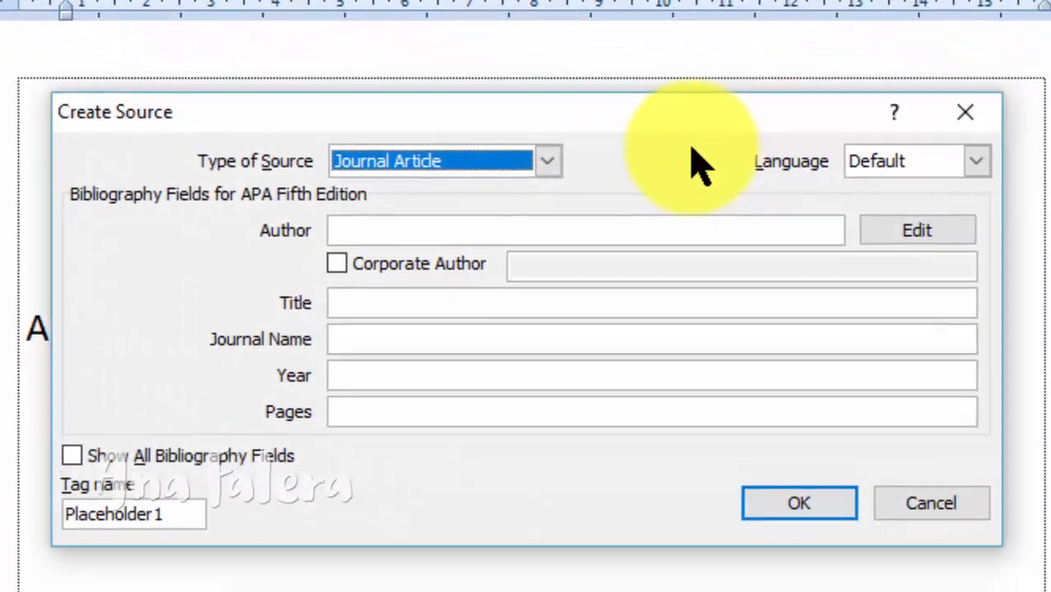
left_click(473, 159)
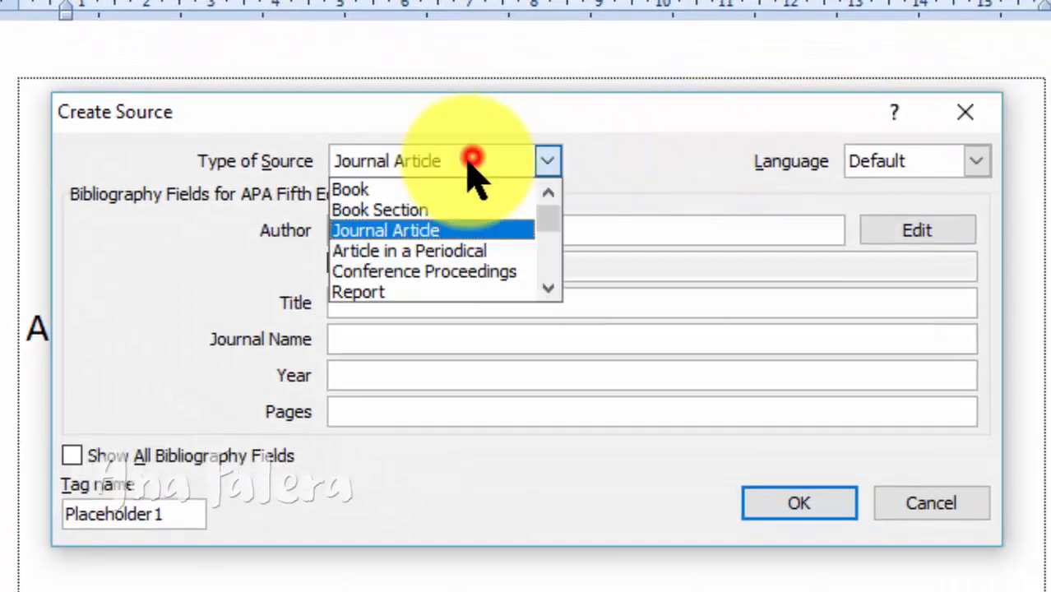
left_click(400, 191)
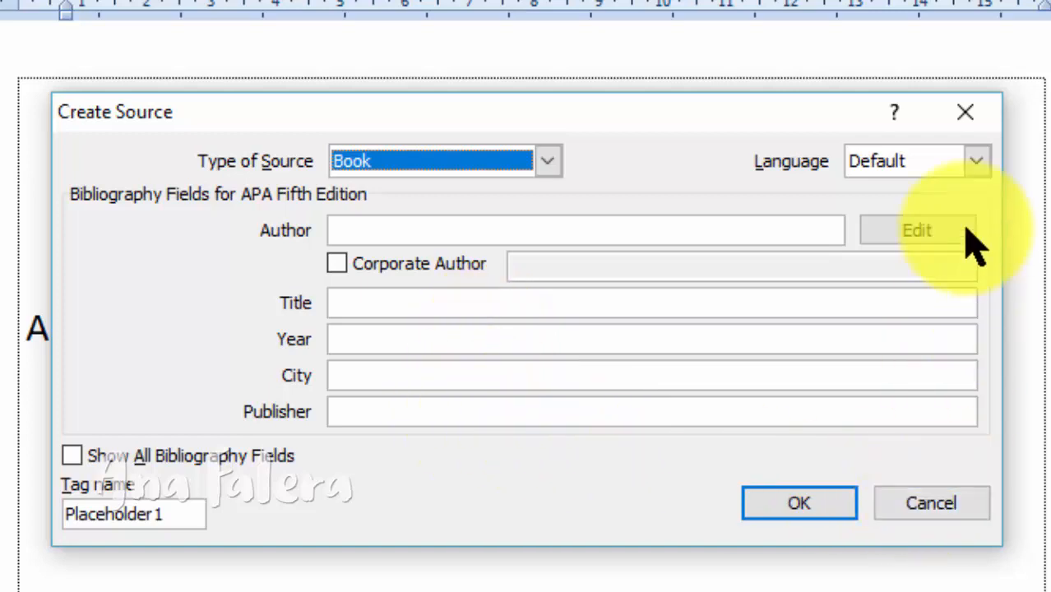
left_click(961, 113)
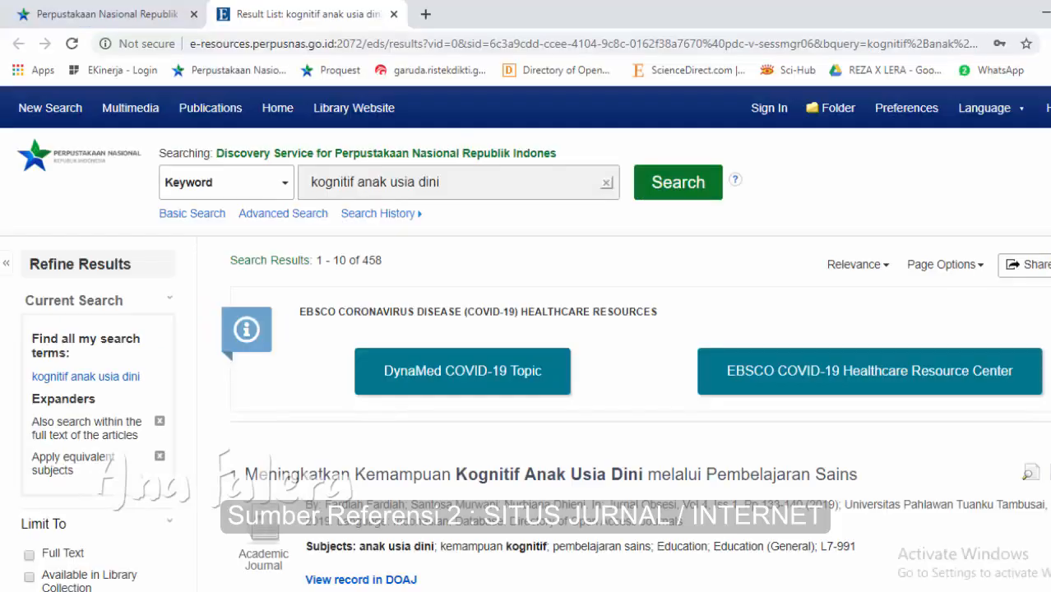
Switch to the browser and open the journal page of "Meningkatkan Kemampuan Kognitif Anak Usia Dini melalui Pembelajaran Sains" from the library search results.
scroll(526, 341, "down", 3)
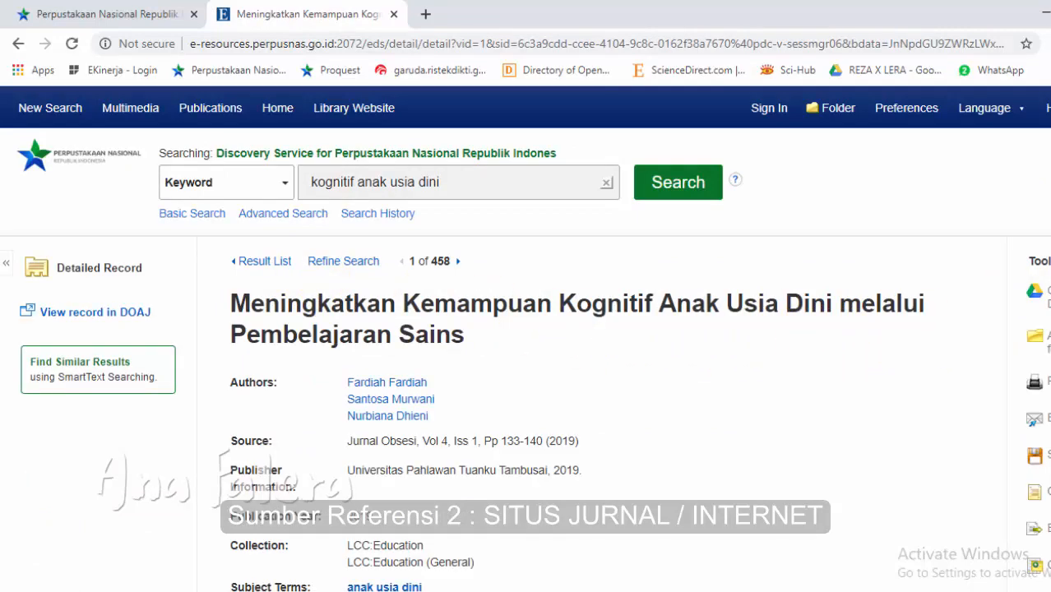
scroll(525, 339, "down", 6)
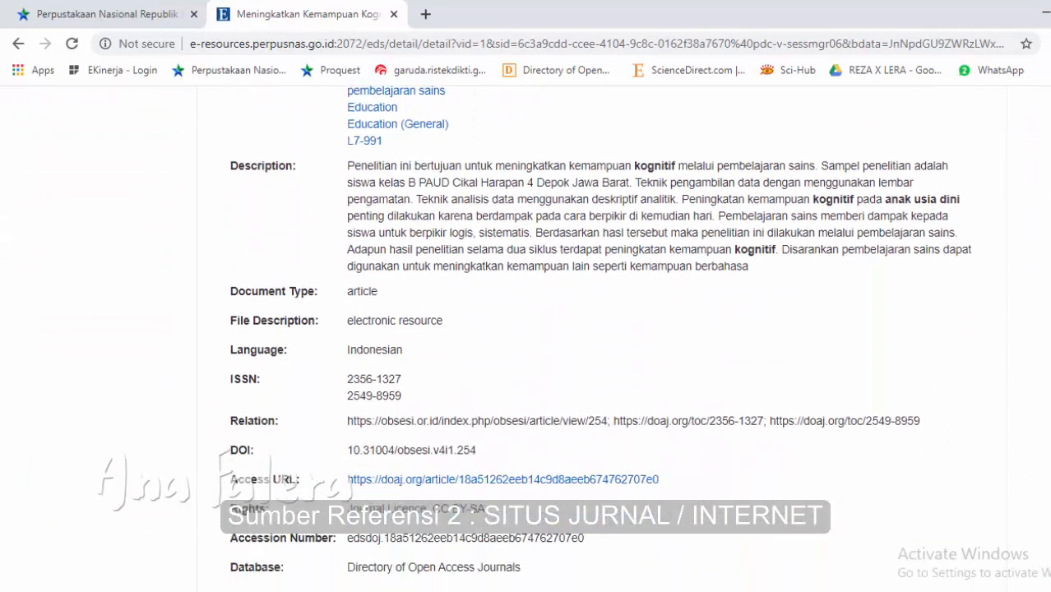
scroll(525, 339, "down", 1)
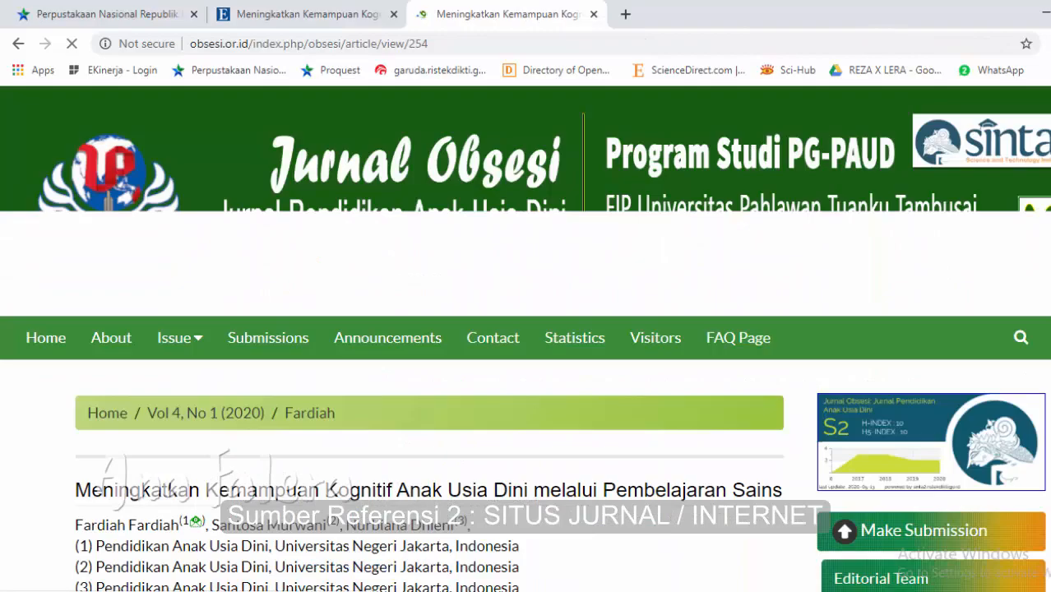
scroll(525, 339, "down", 9)
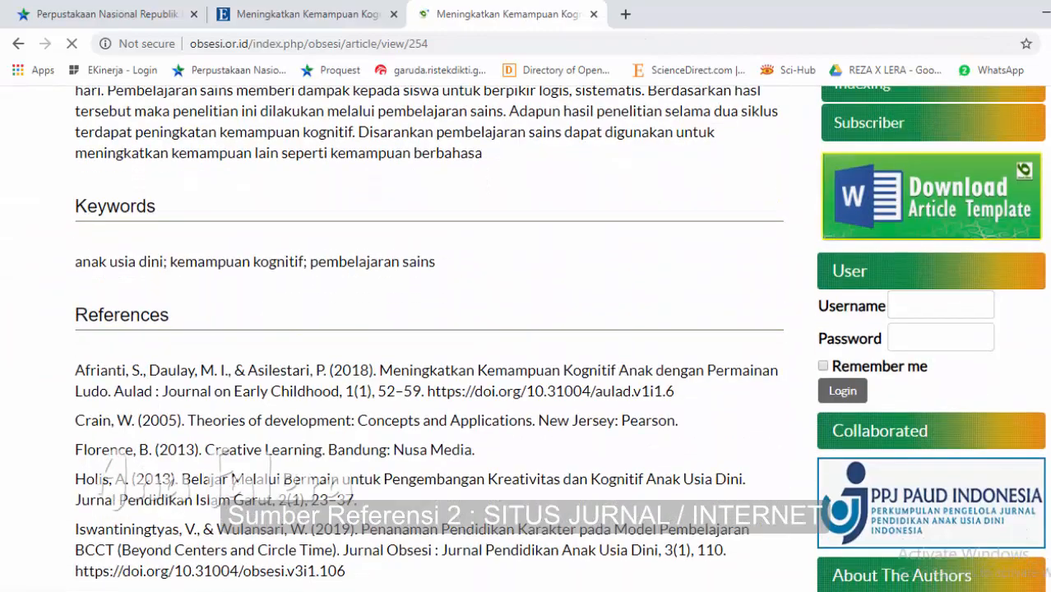
scroll(526, 338, "up", 12)
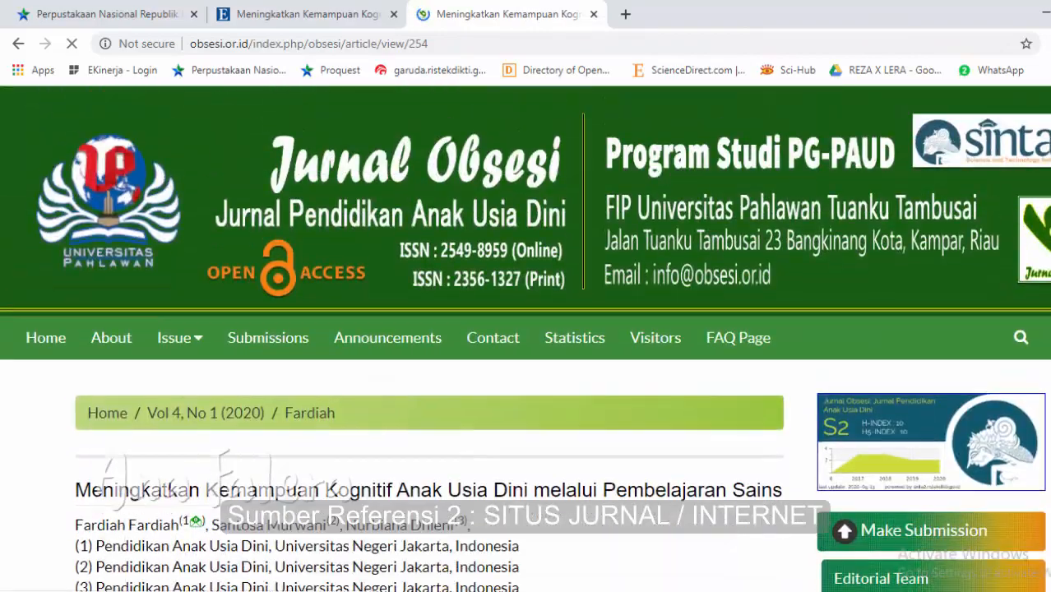
scroll(525, 338, "down", 12)
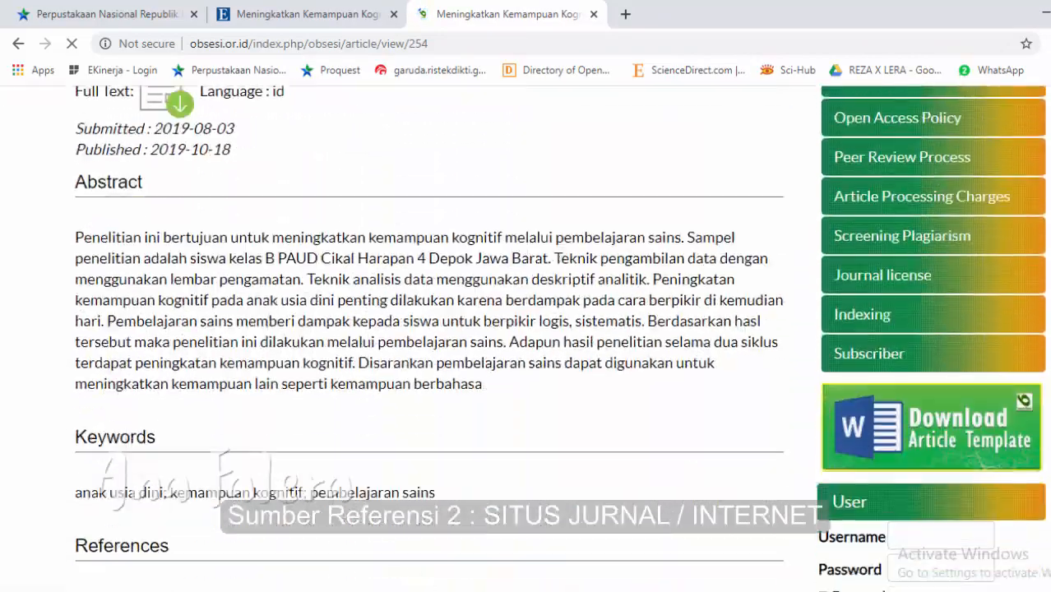
scroll(526, 339, "down", 3)
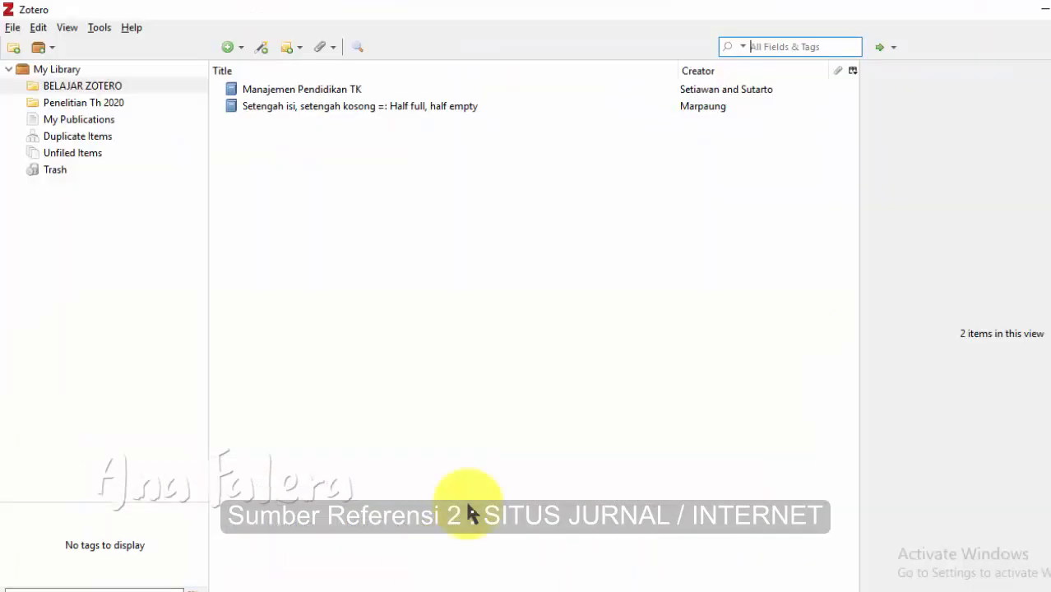
left_click(290, 106)
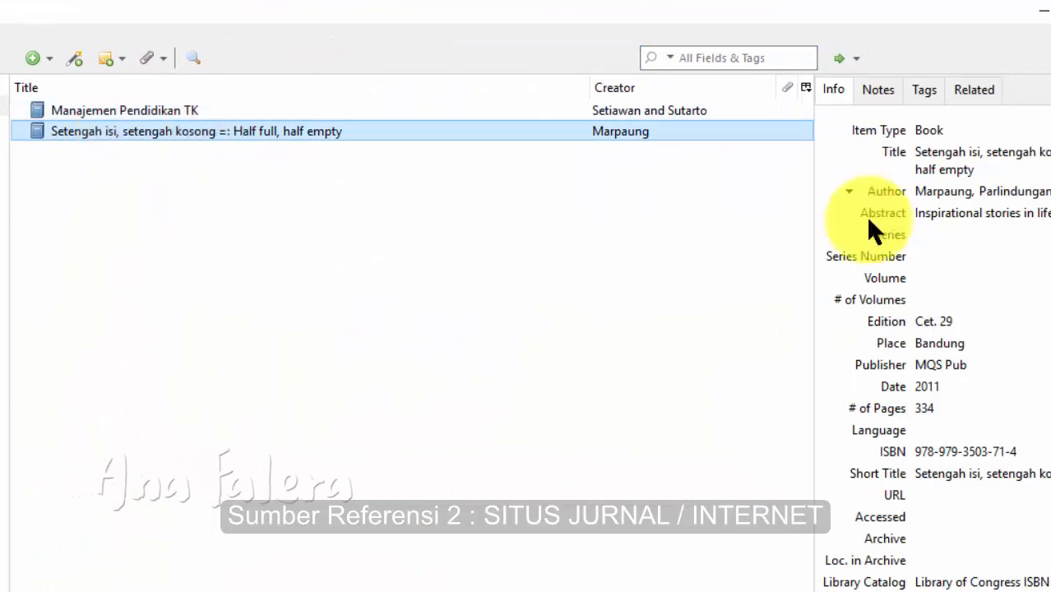
left_click_drag(110, 111, 39, 66)
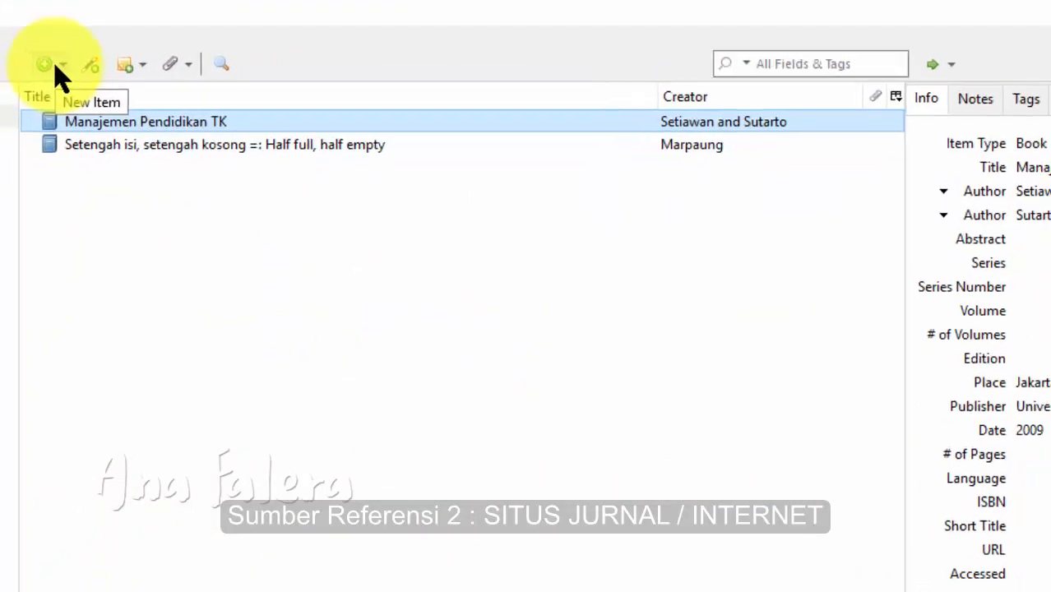
left_click(41, 58)
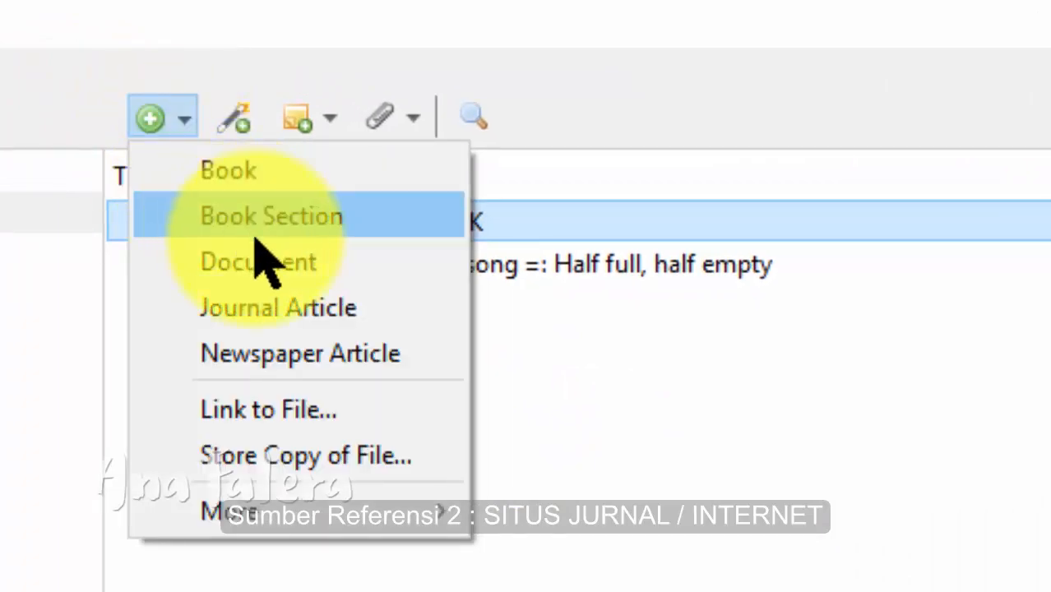
left_click(298, 313)
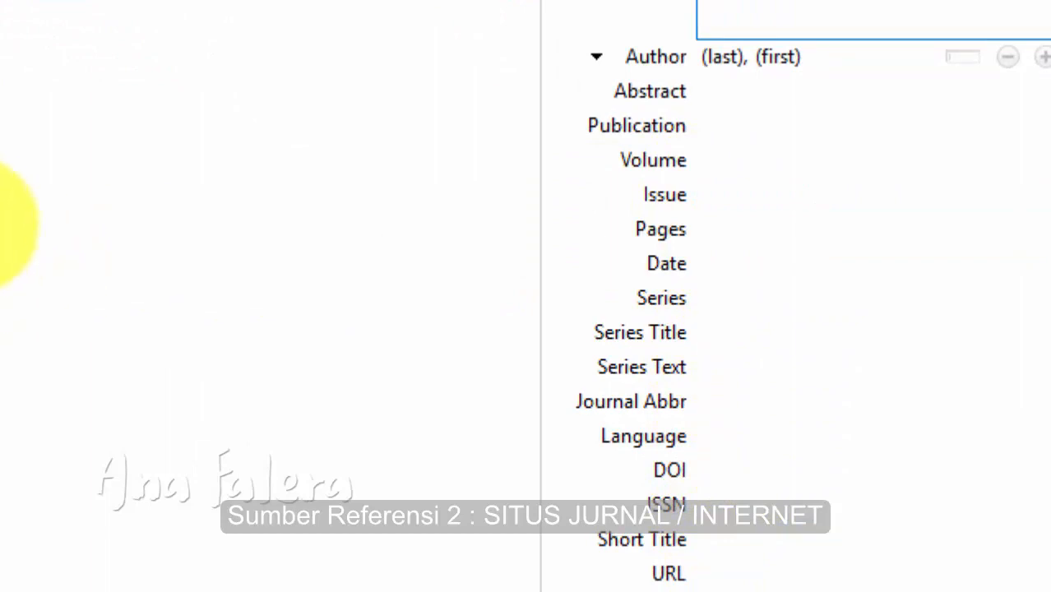
scroll(794, 296, "down", 3)
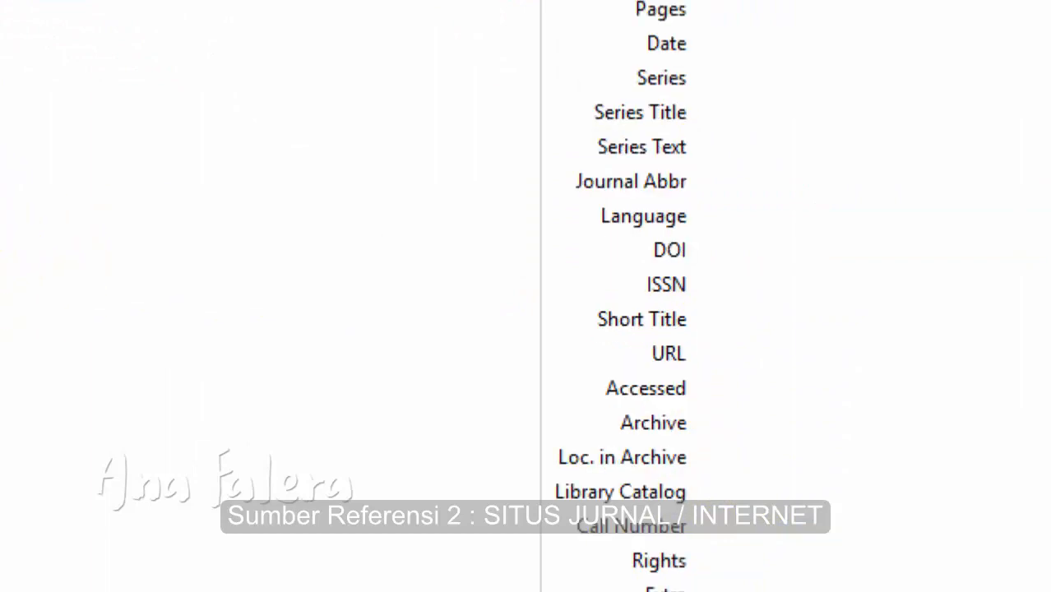
key("Delete")
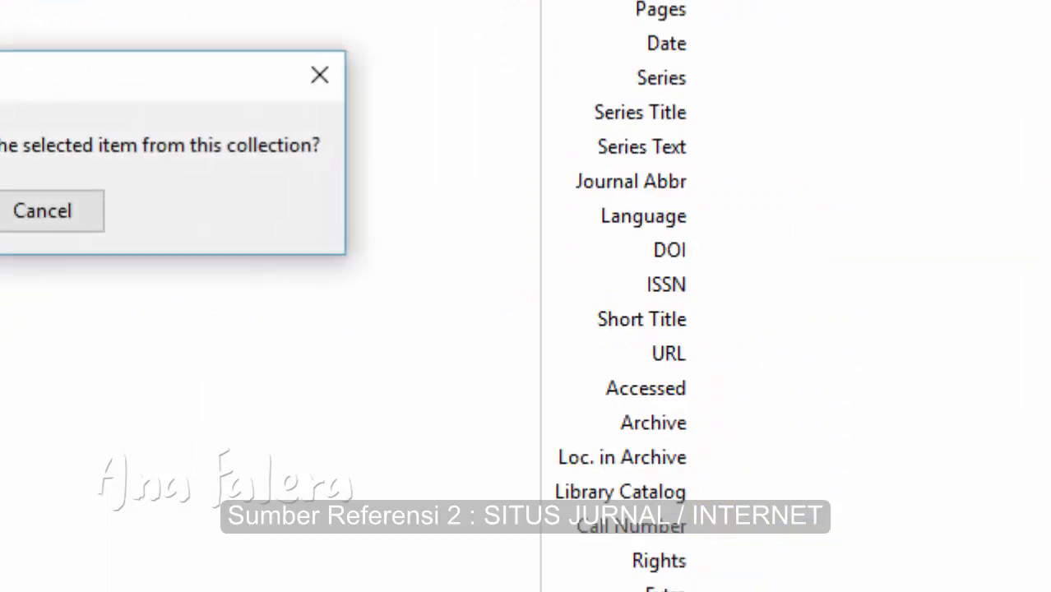
key("Return")
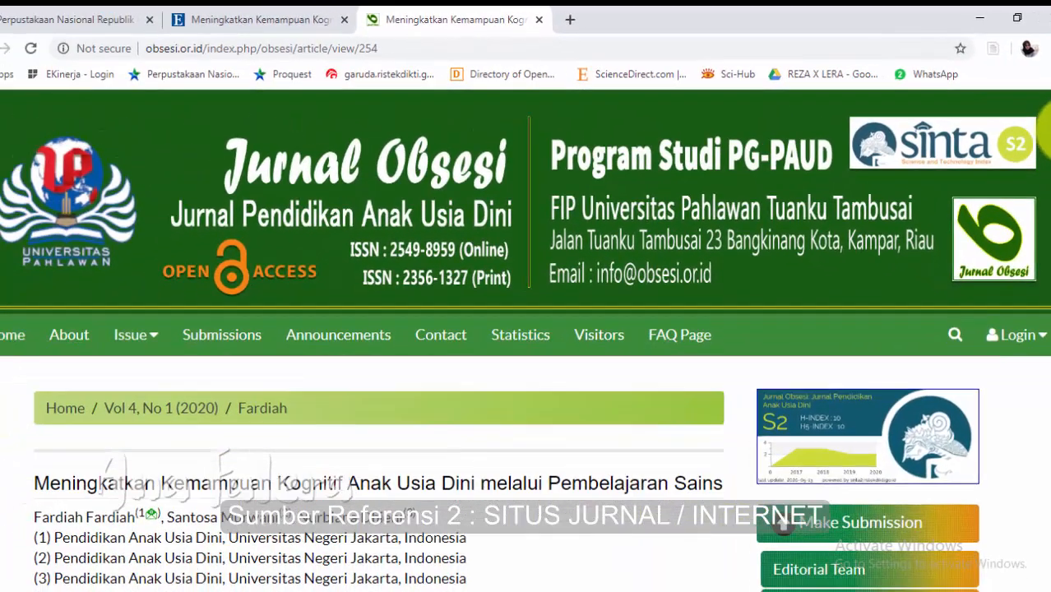
Save the journal article from its Jurnal Obsesi web page to the BELAJAR ZOTERO collection and switch to Zotero to check it.
left_click_drag(1050, 136, 1050, 157)
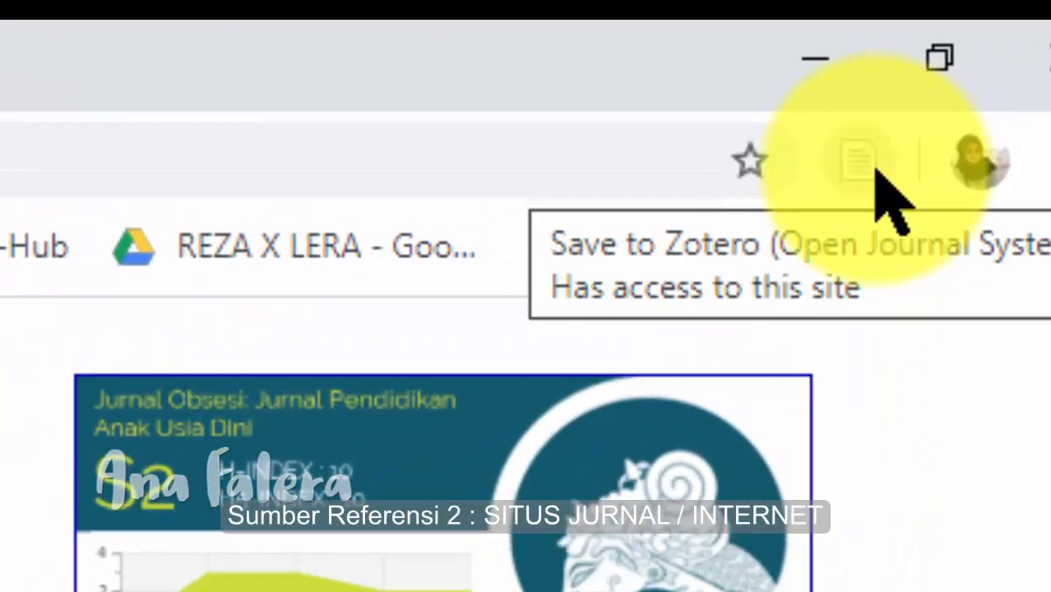
left_click(877, 173)
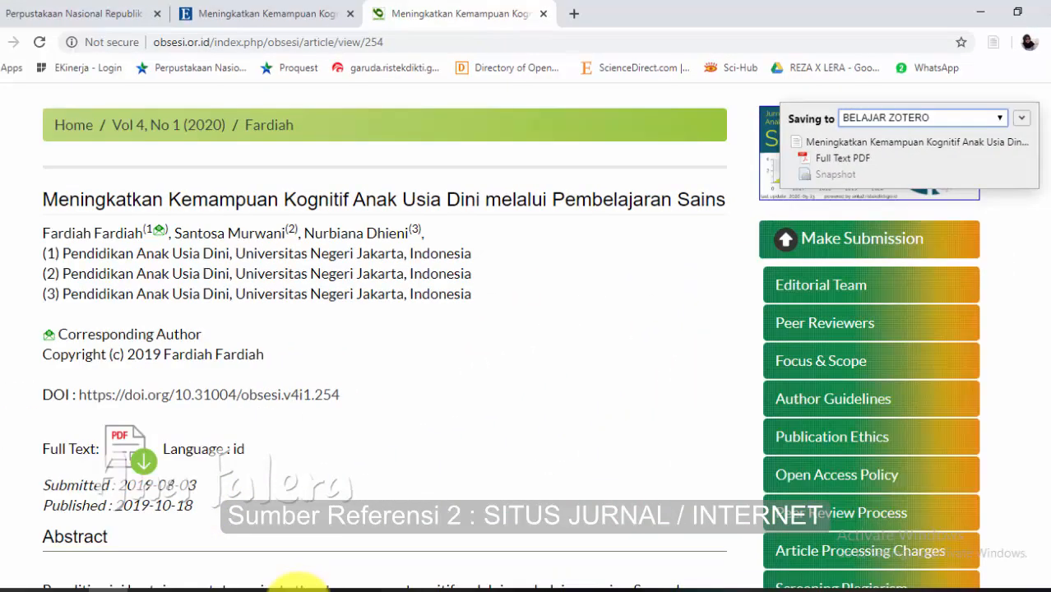
left_click(298, 591)
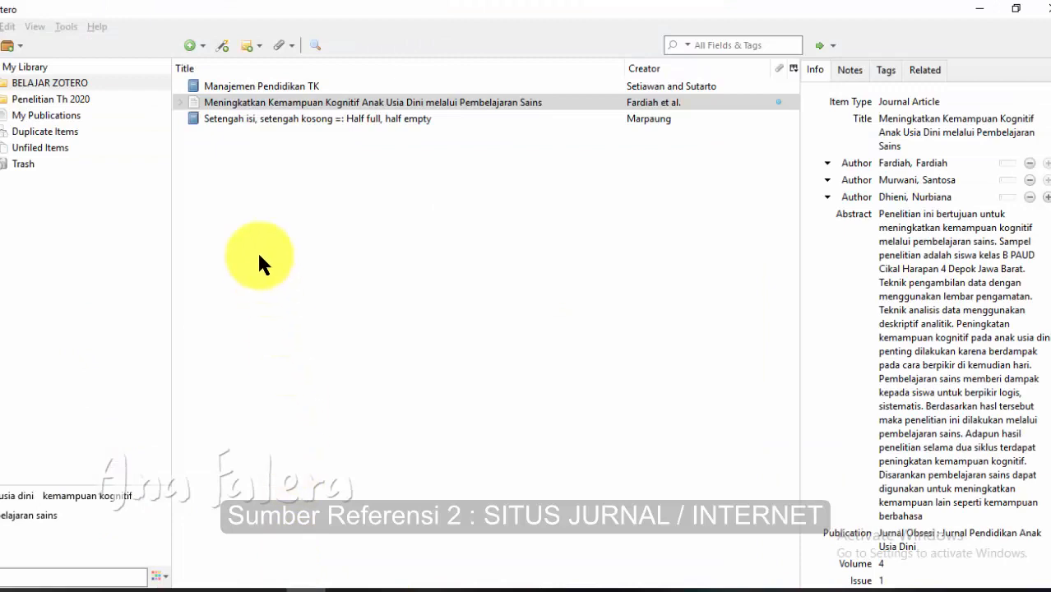
Compare the item details of the saved journal article with those of the book Setengah isi, setengah kosong.
left_click(300, 106)
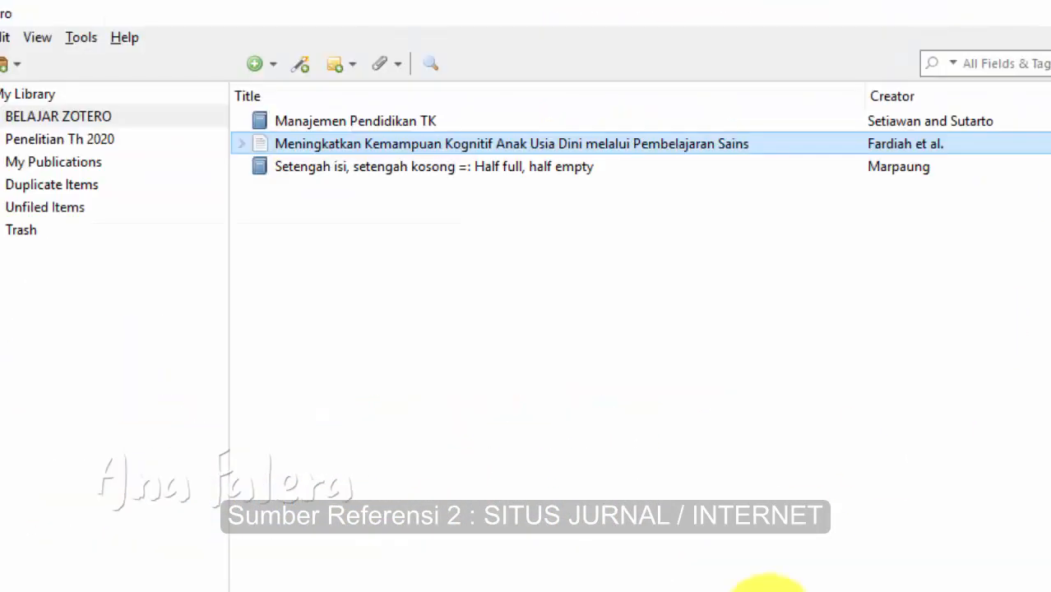
left_click(401, 167)
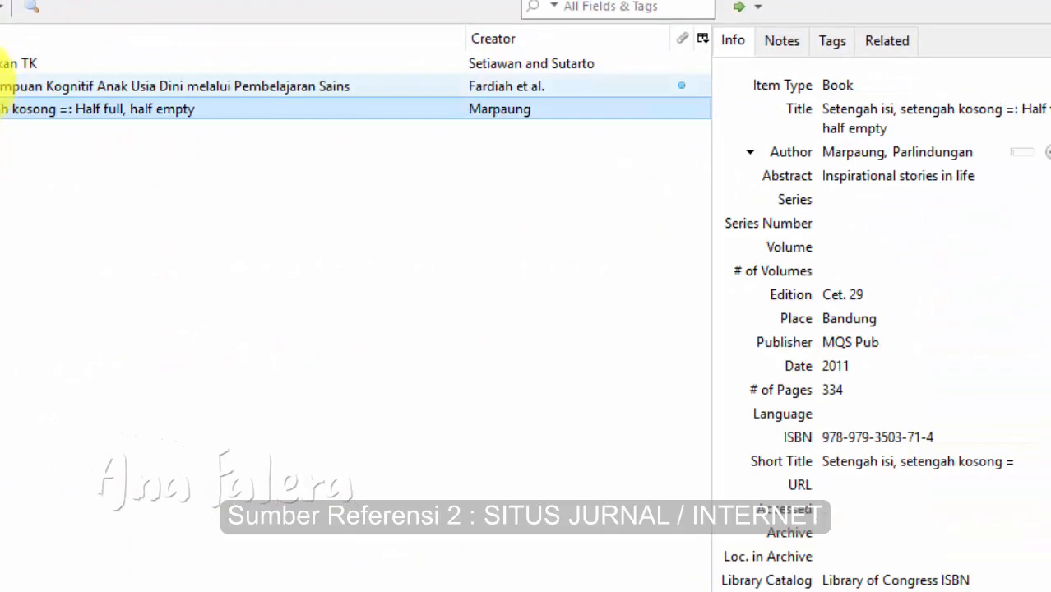
left_click(2, 85)
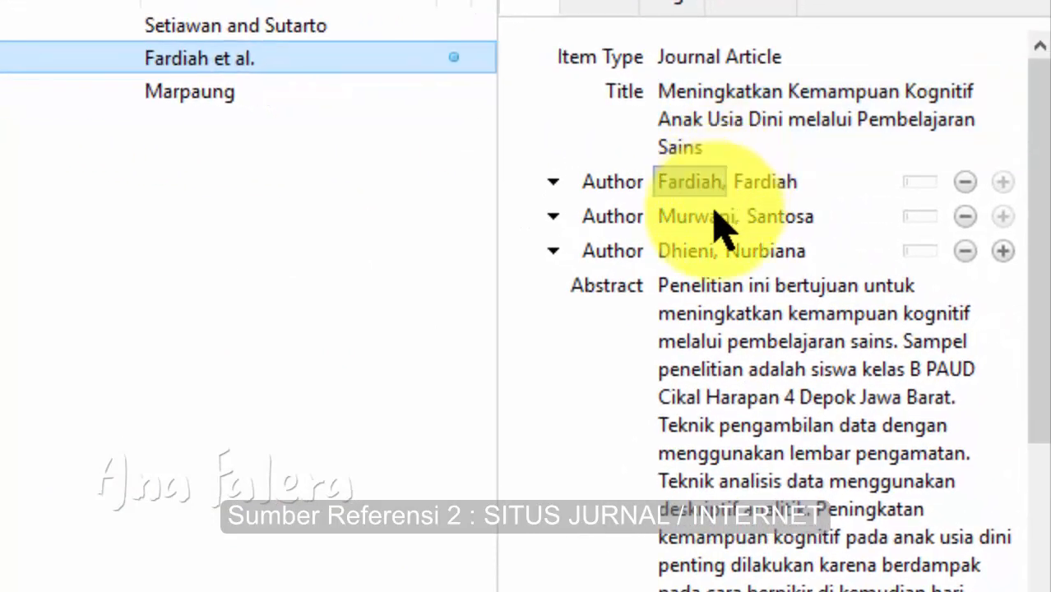
left_click_drag(1040, 261, 903, 517)
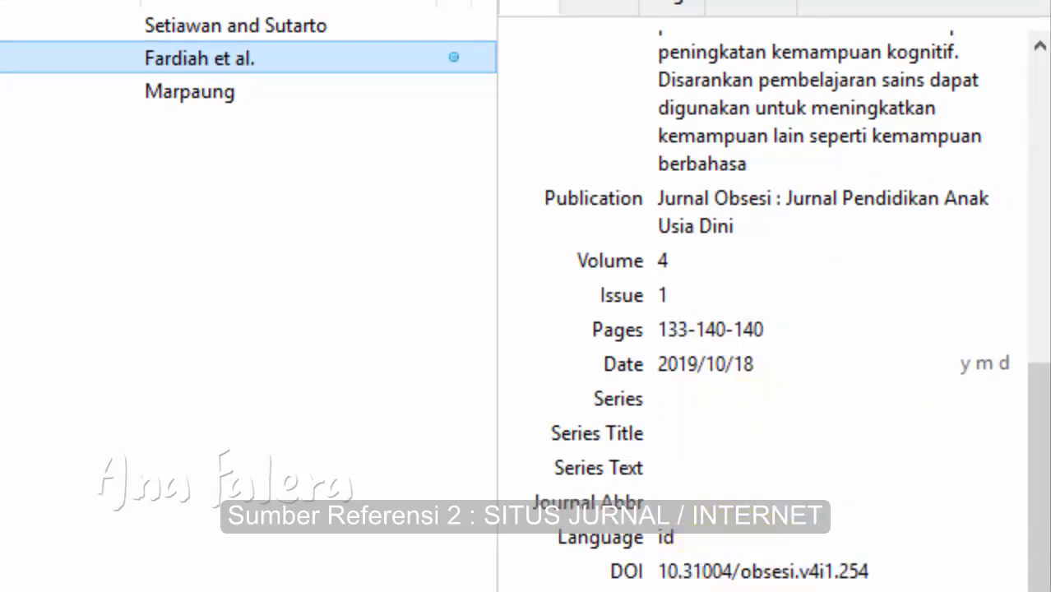
scroll(1032, 493, "down", 8)
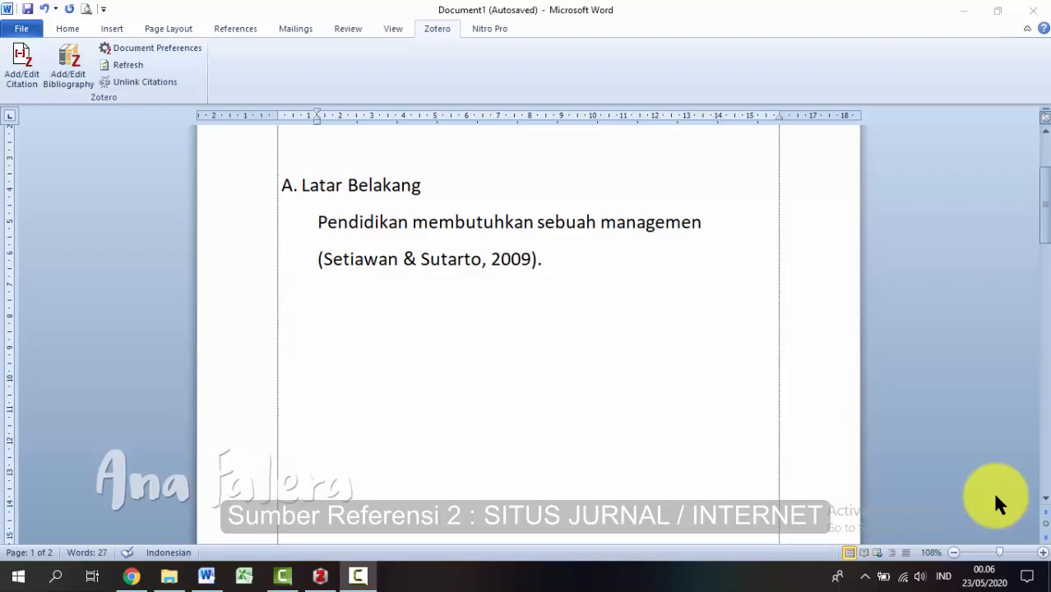
Switch to Word, add "Pendidikan Sains penting bagi anak" after the first cited sentence and start a Zotero citation there in Classic View.
left_click(578, 260)
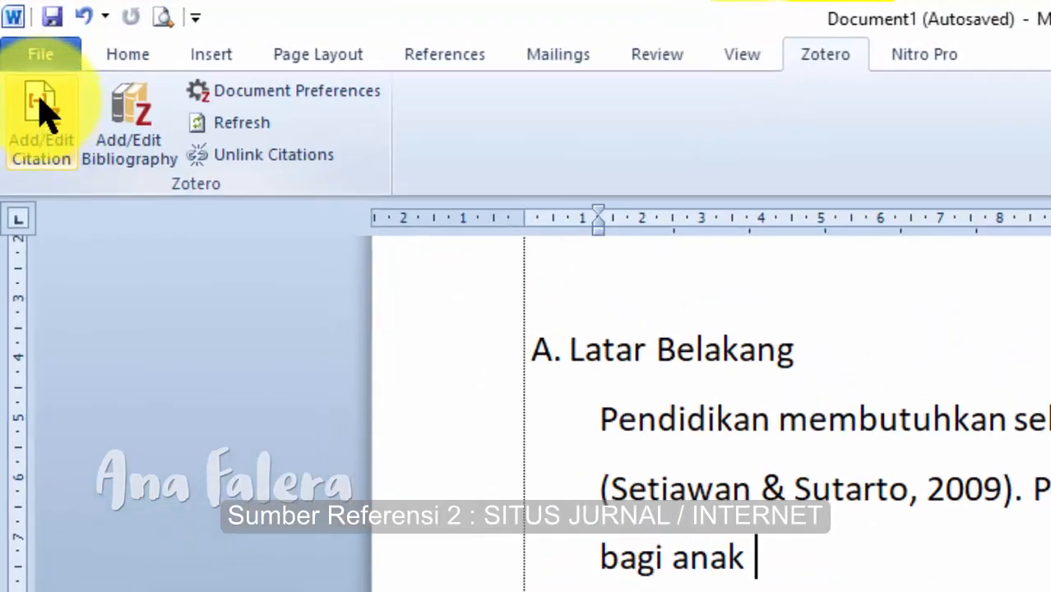
left_click(45, 111)
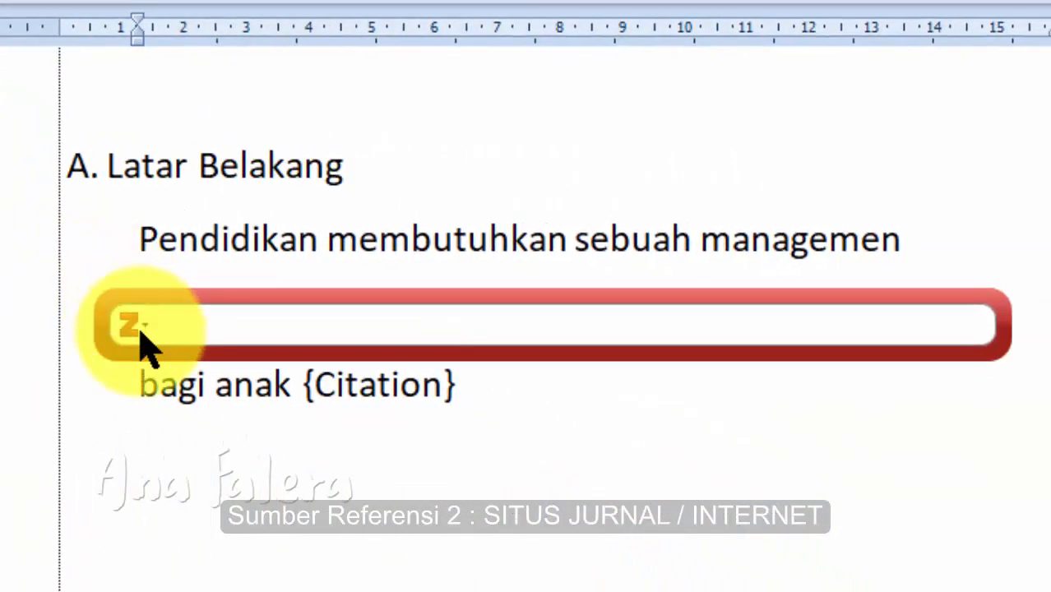
left_click(300, 394)
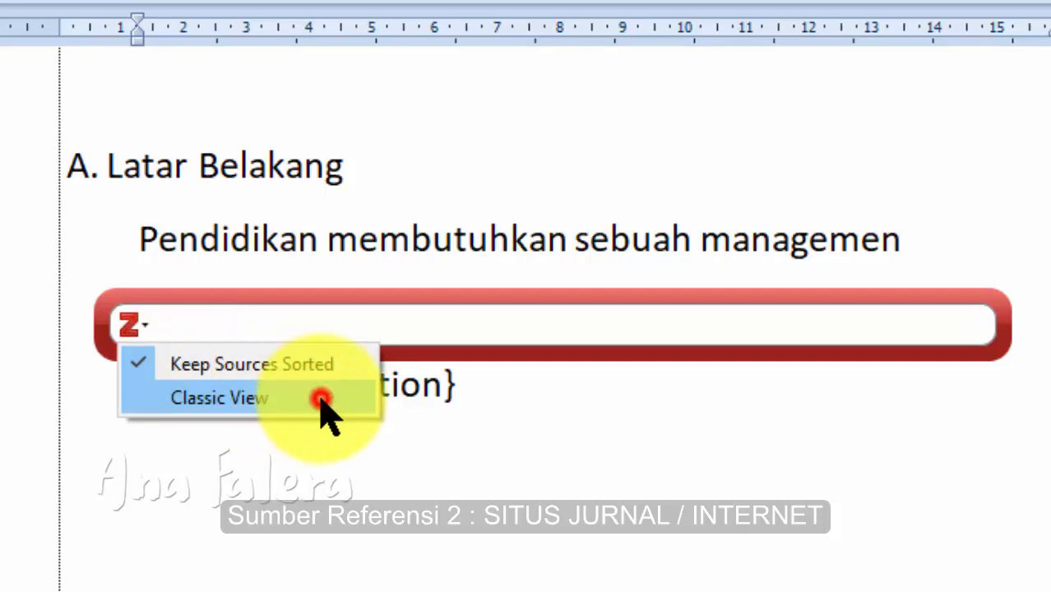
left_click(321, 398)
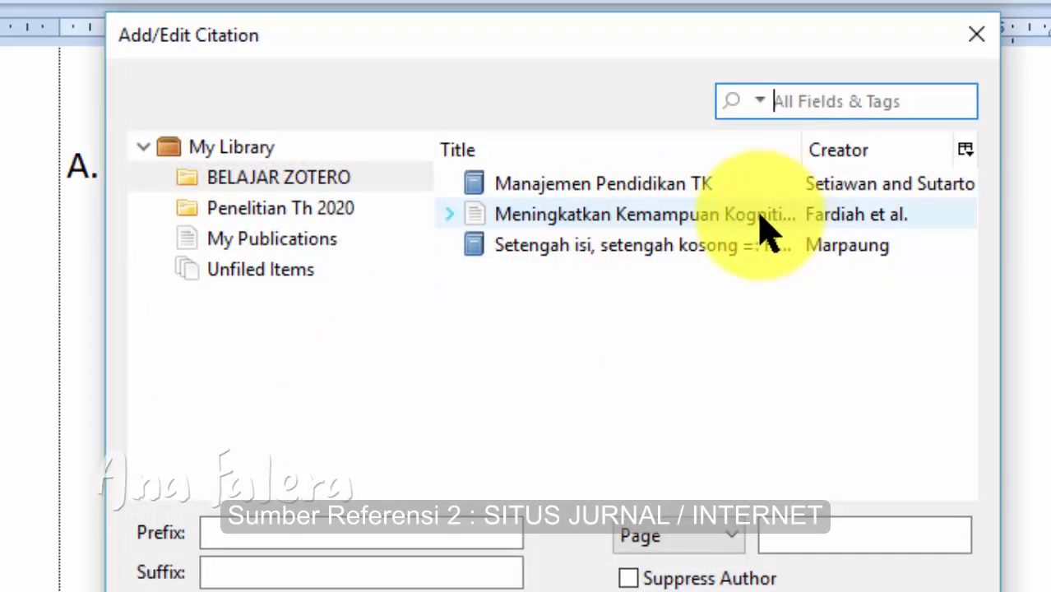
Cite the journal article Meningkatkan Kemampuan Kognitif from the BELAJAR ZOTERO collection and check its entry below the heading DAFTAR PUSTAKA.
left_click(709, 215)
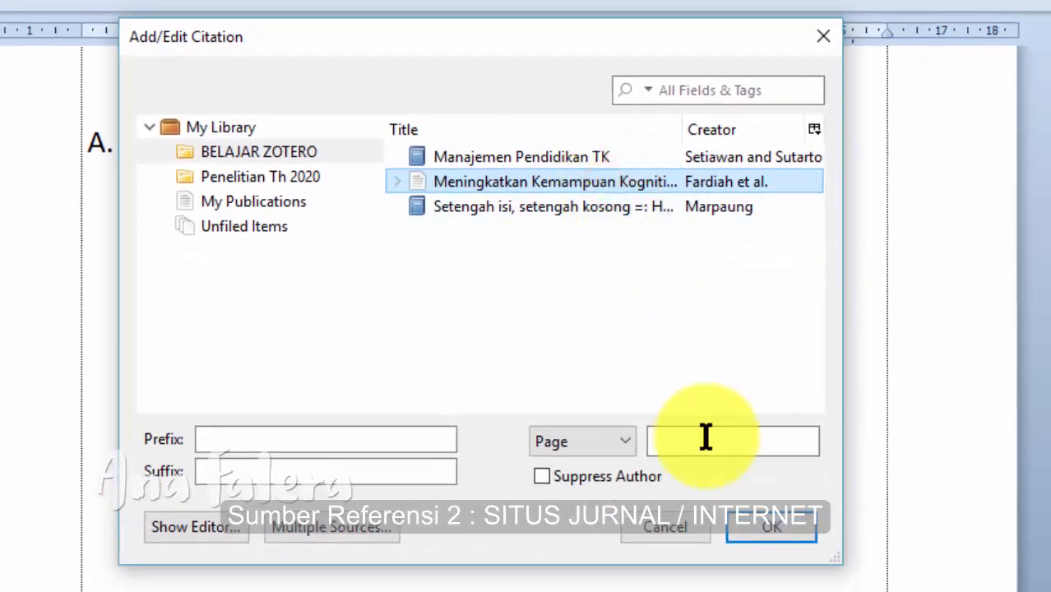
left_click(748, 530)
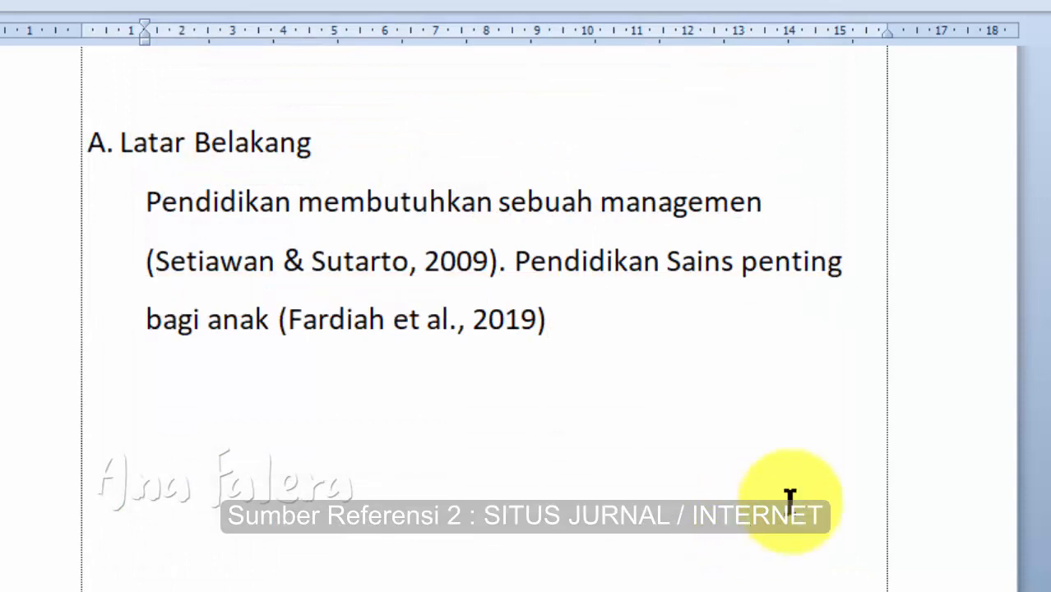
scroll(526, 329, "down", 15)
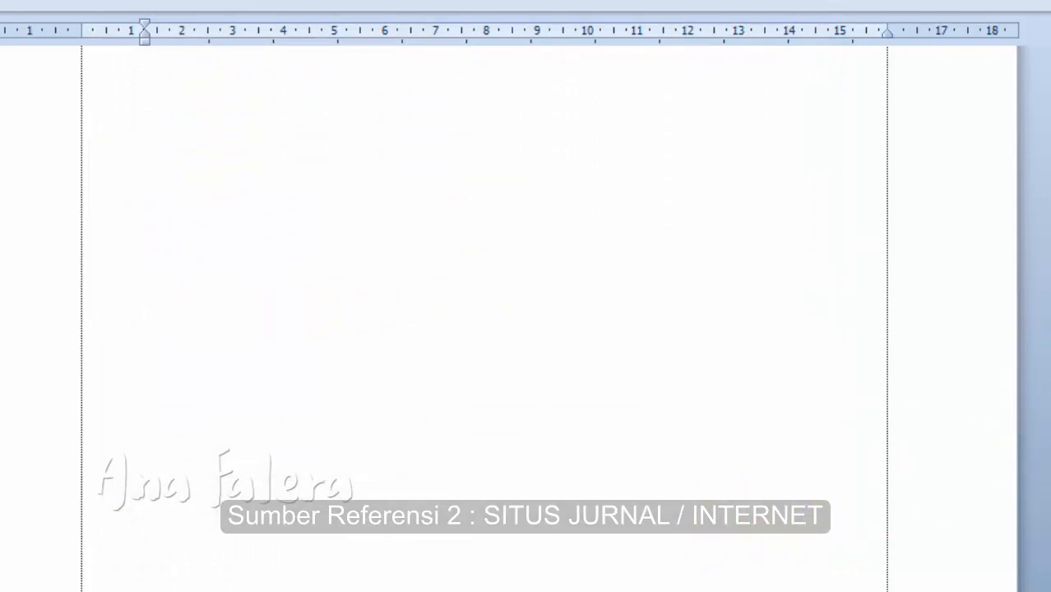
scroll(483, 318, "down", 5)
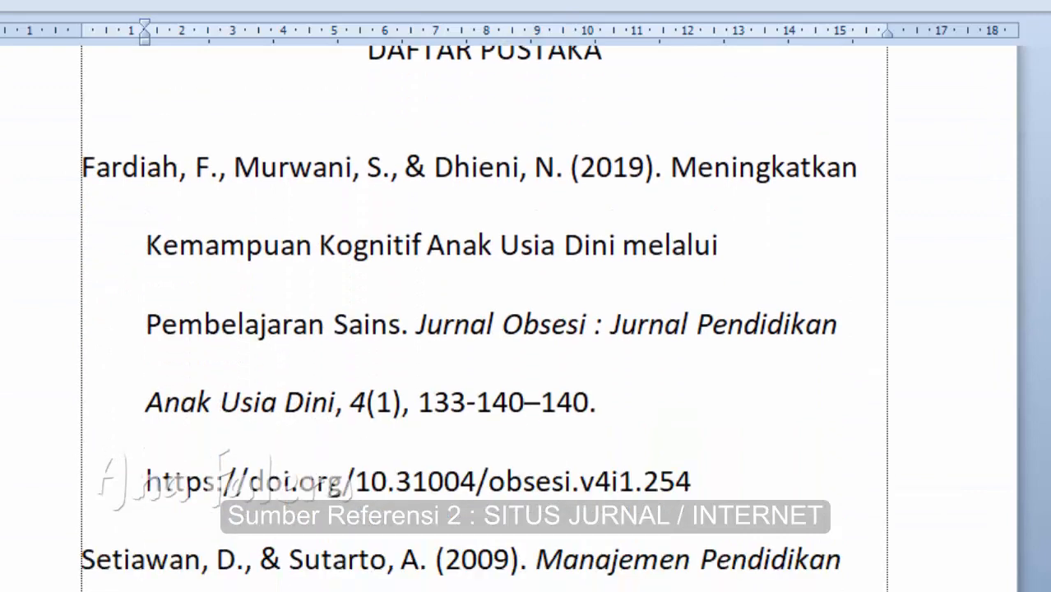
scroll(484, 318, "up", 1)
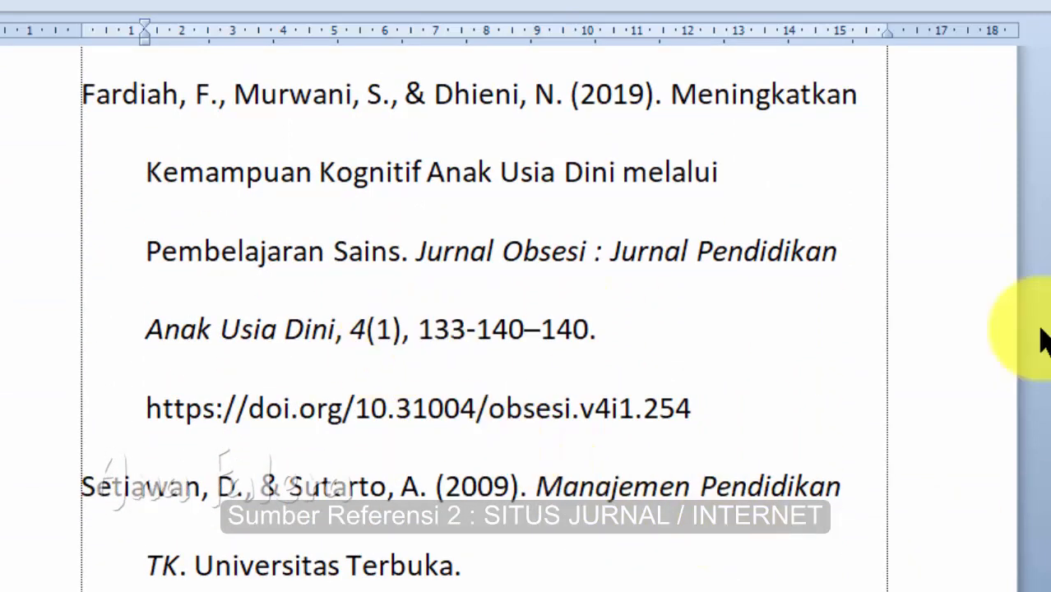
Add the journal PDF PERAN ORANG TUA DALAM MENSTIMULASI from the Downloads folder to the BELAJAR ZOTERO collection in Zotero and view its item details.
scroll(484, 318, "up", 3)
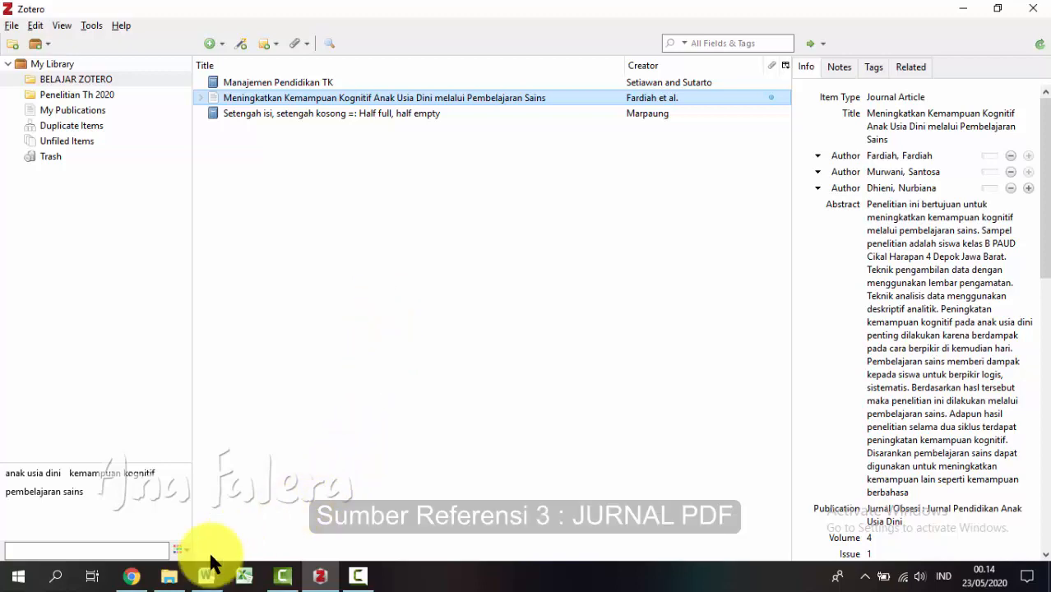
left_click(169, 576)
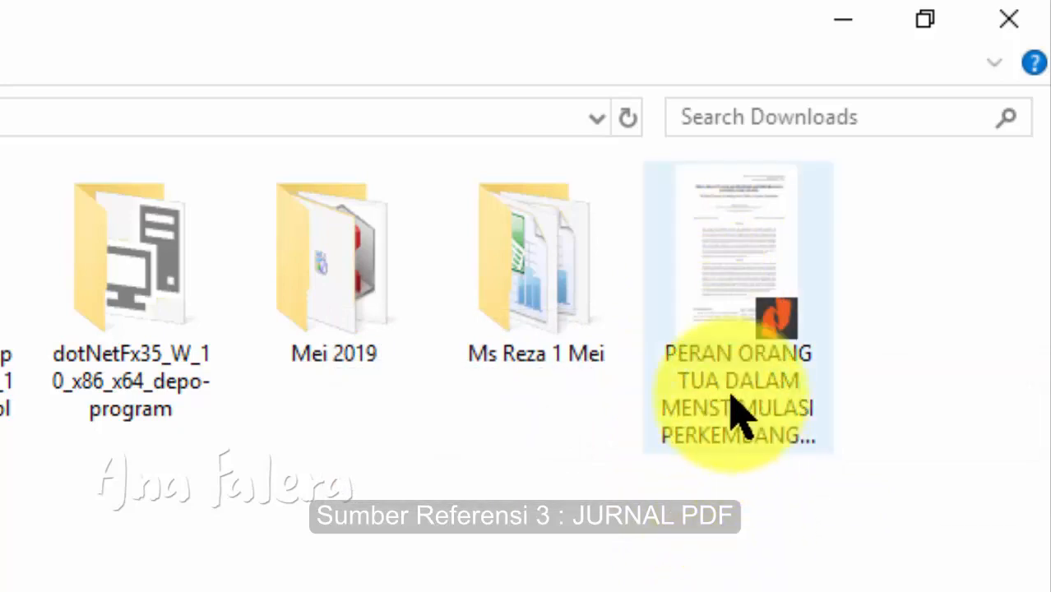
left_click_drag(720, 287, 303, 241)
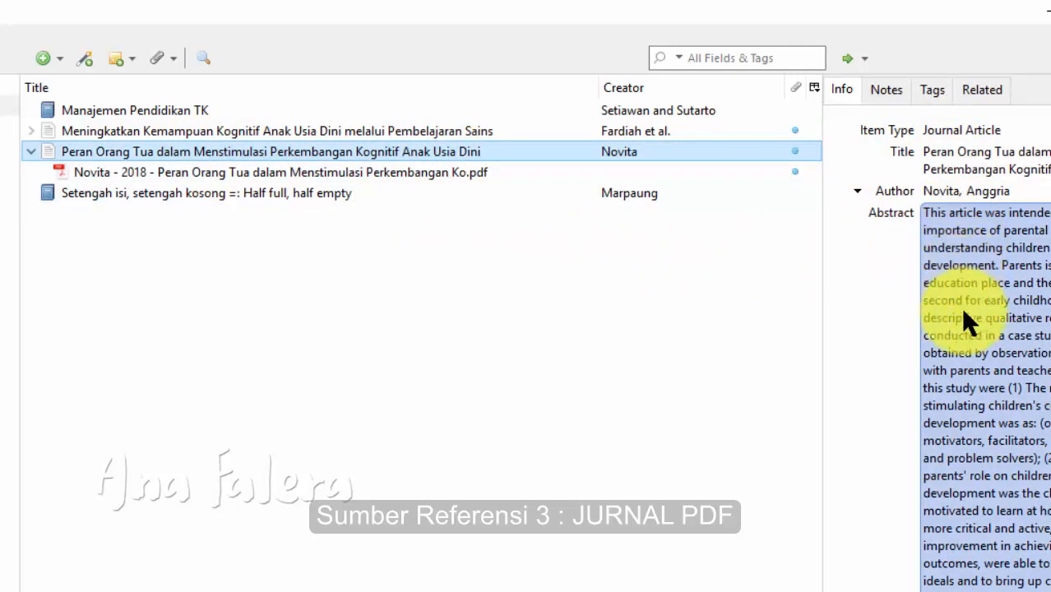
scroll(937, 353, "down", 8)
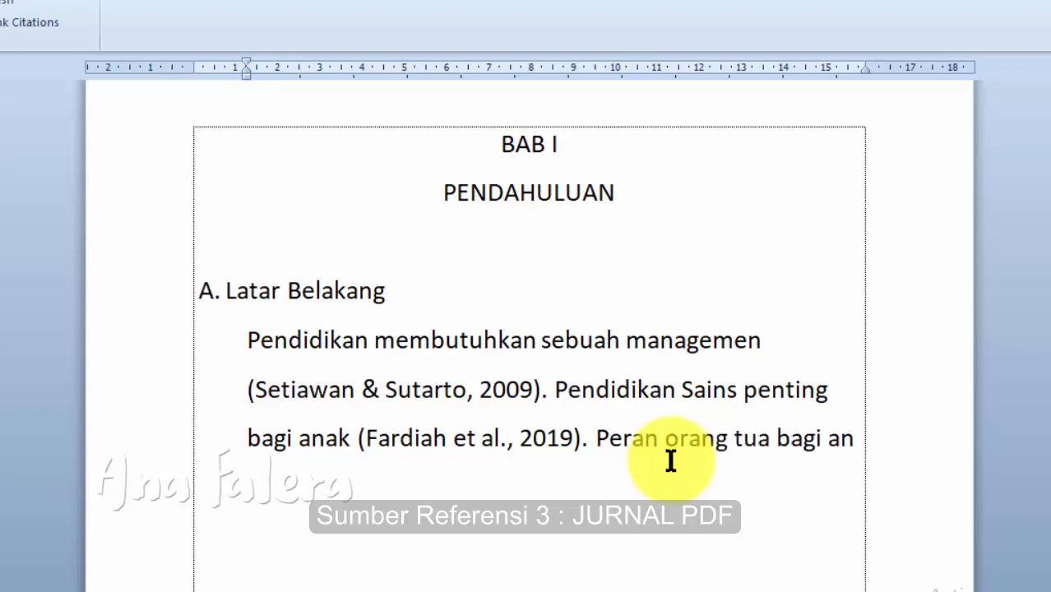
In Word, finish the sentence "Peran orang tua bagi anak" and cite the article Peran Orang Tua dalam Menstimulasi there using Zotero's Classic View.
type("ak")
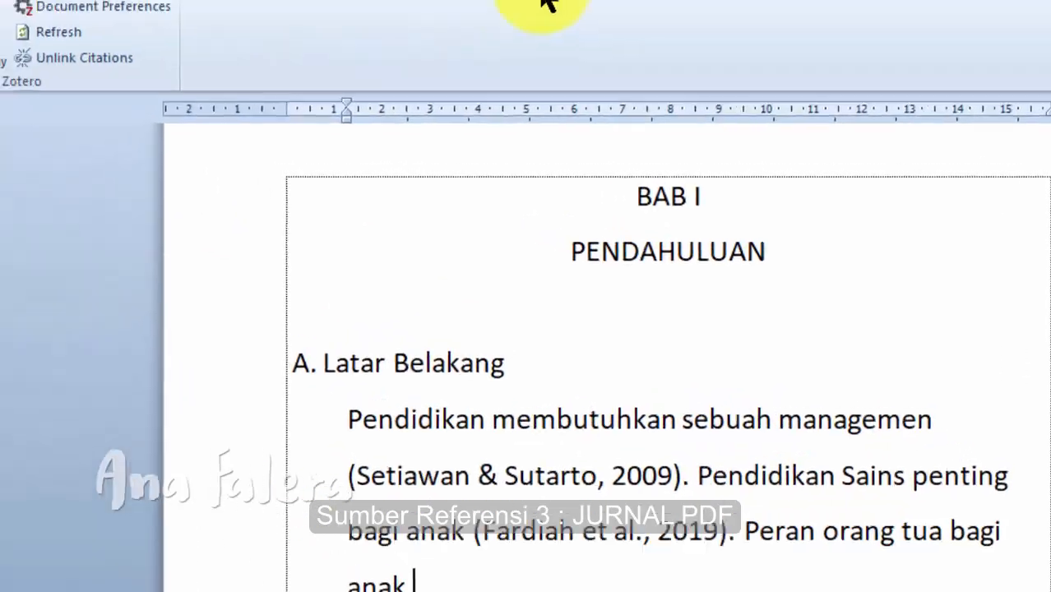
left_click(49, 136)
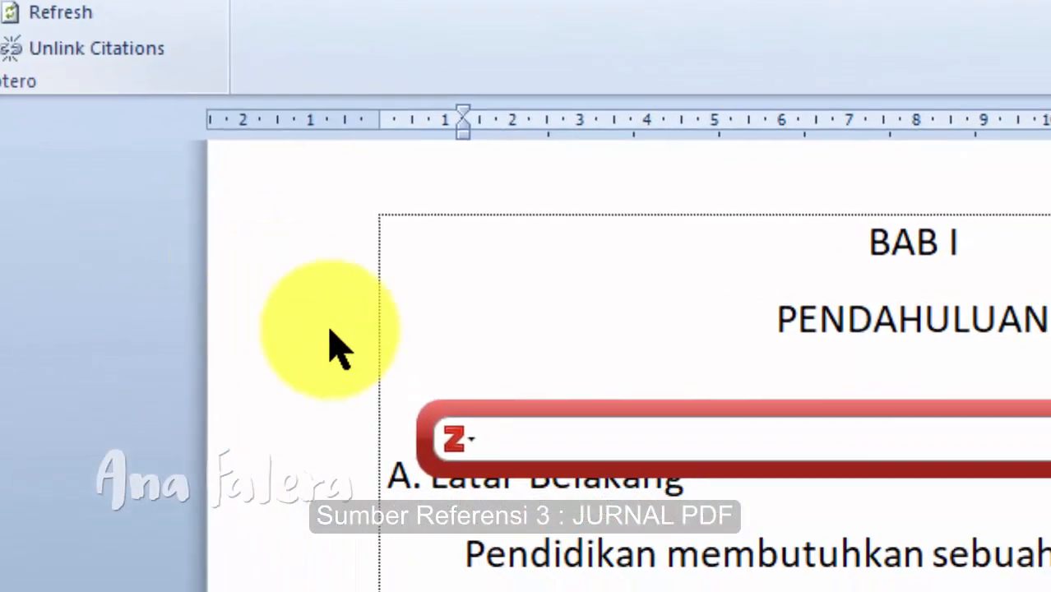
left_click(455, 438)
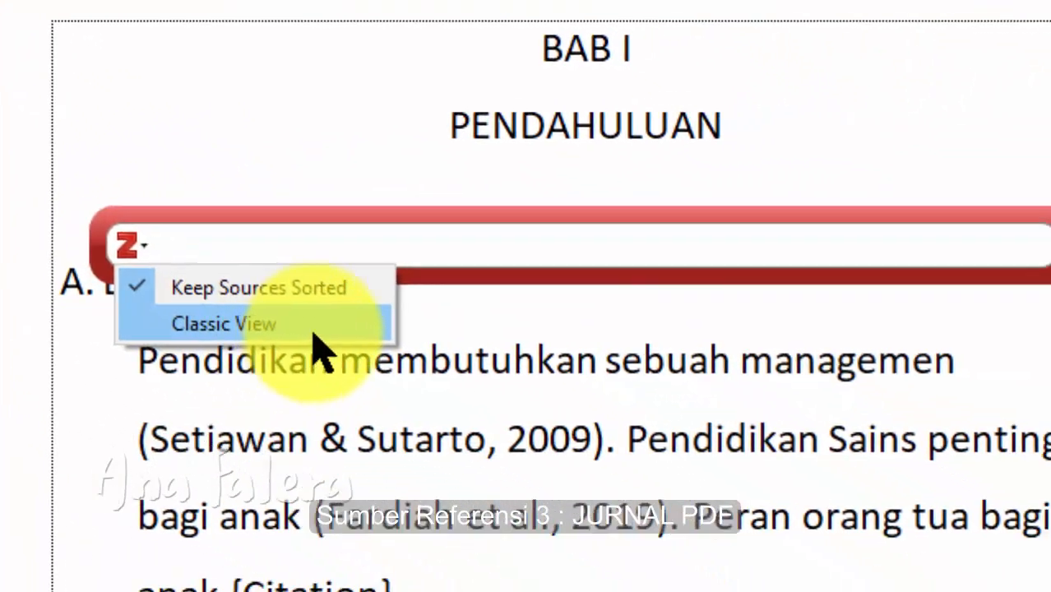
left_click(316, 333)
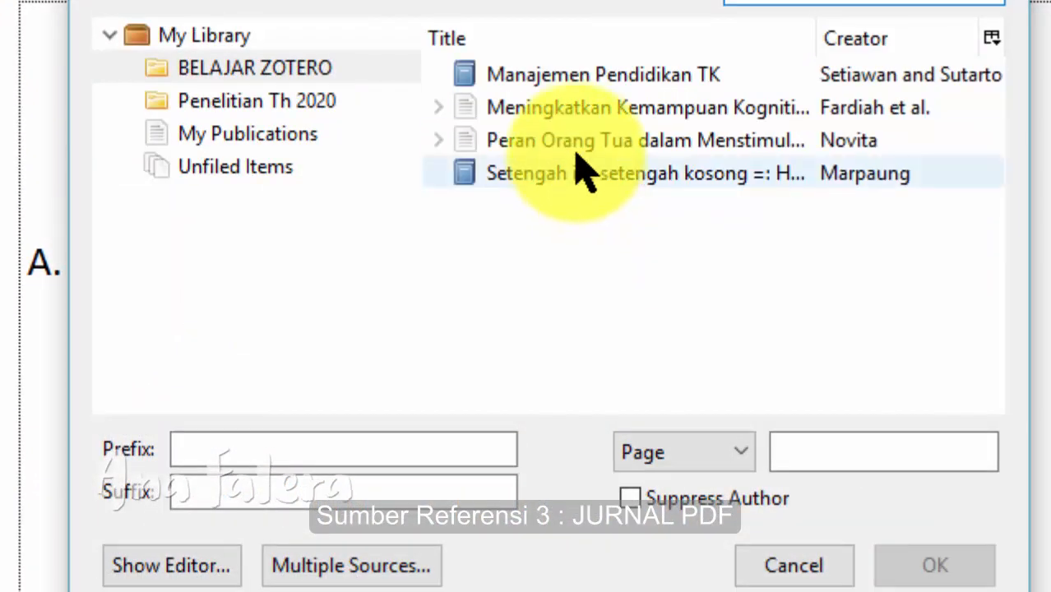
left_click(573, 145)
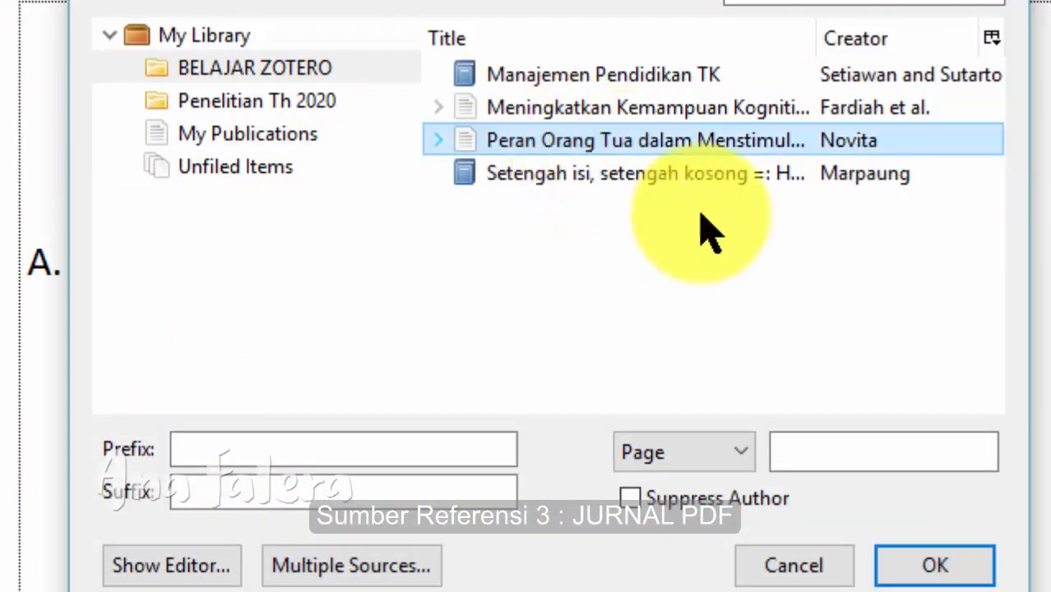
left_click(938, 565)
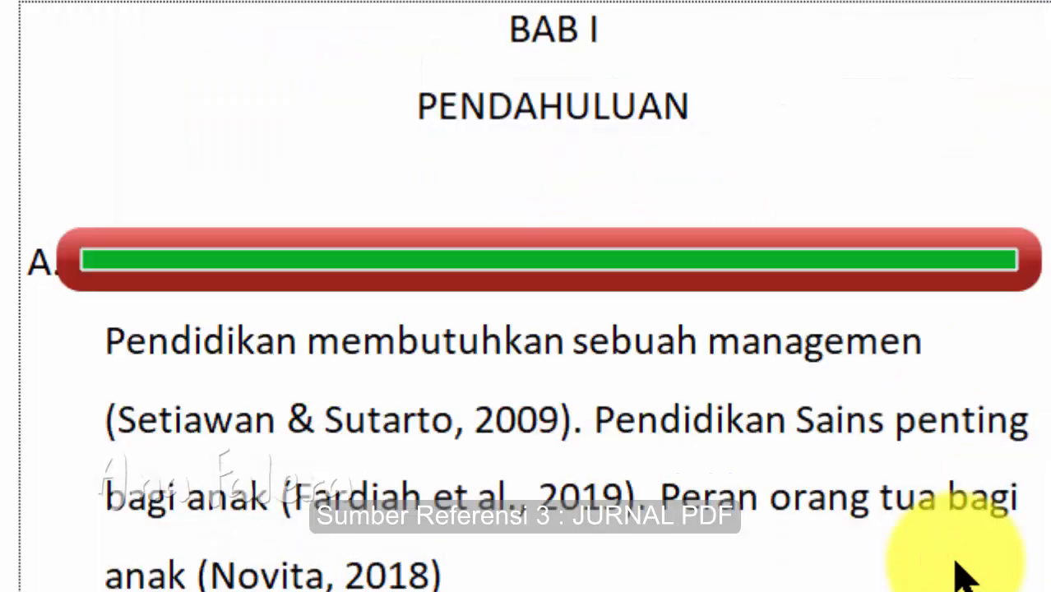
Check the newly cited article's entry below the heading DAFTAR PUSTAKA, then switch to Zotero to compare it with the item details.
scroll(526, 329, "down", 15)
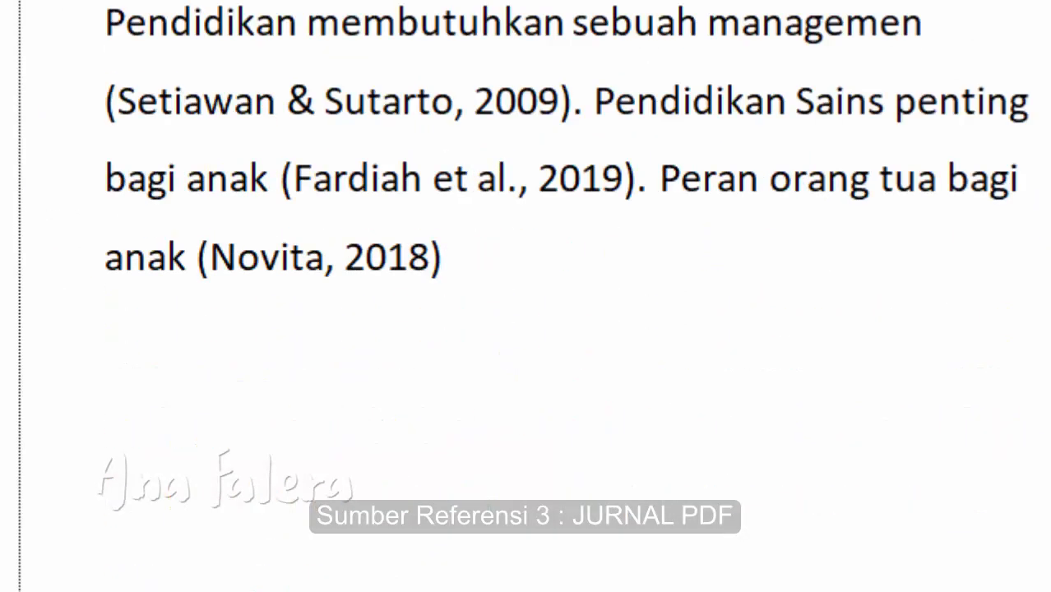
scroll(527, 329, "down", 2)
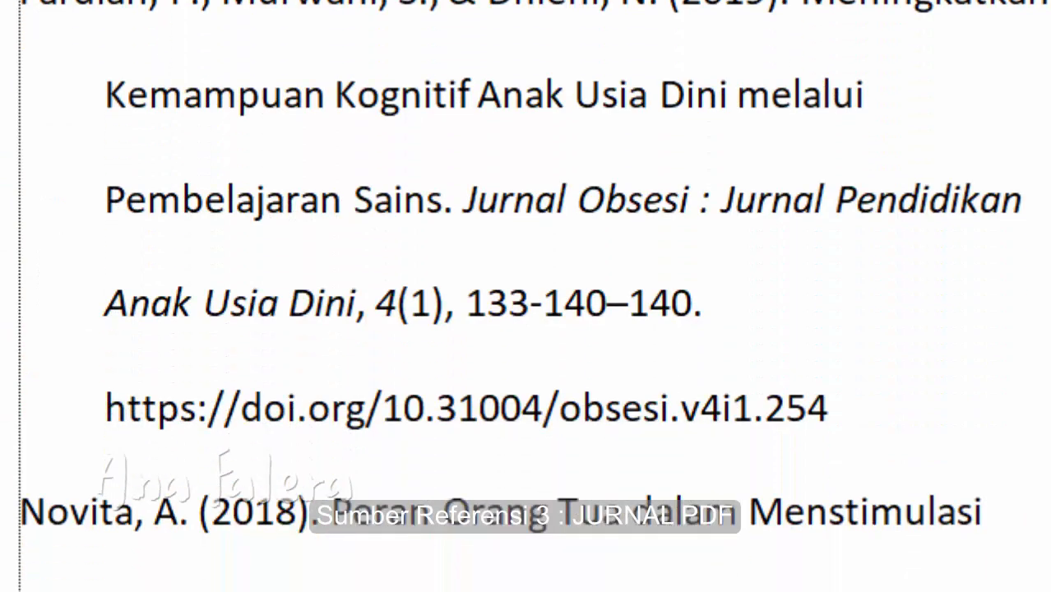
scroll(526, 329, "down", 1)
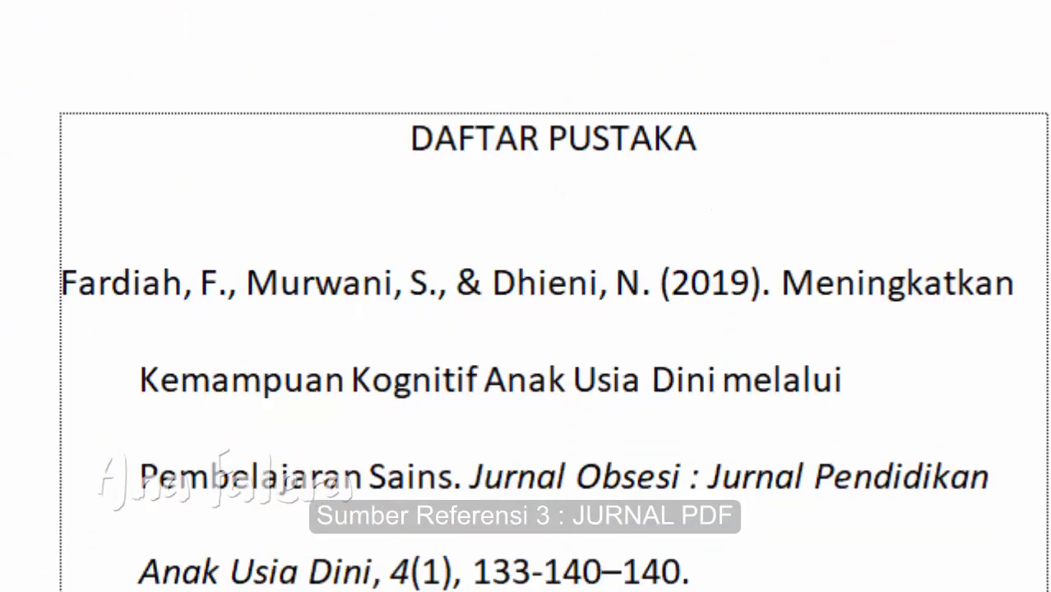
scroll(526, 329, "down", 4)
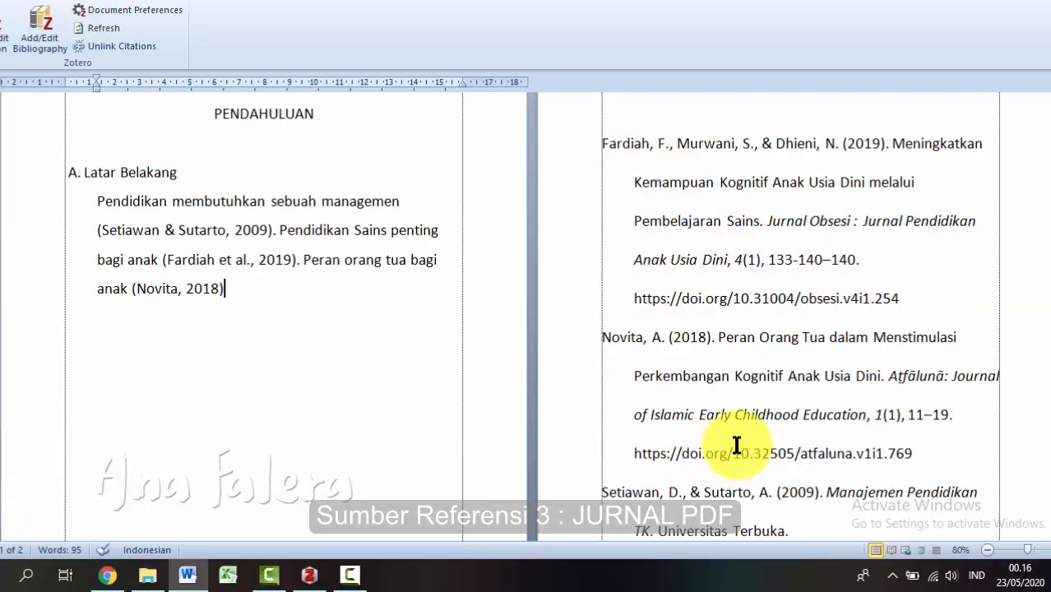
left_click(309, 574)
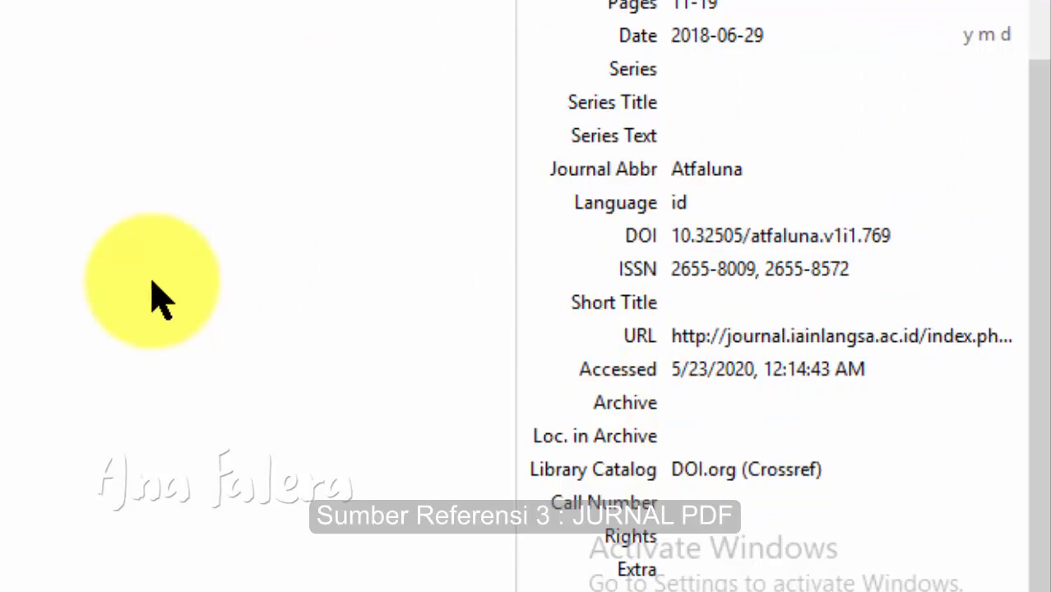
left_click(320, 584)
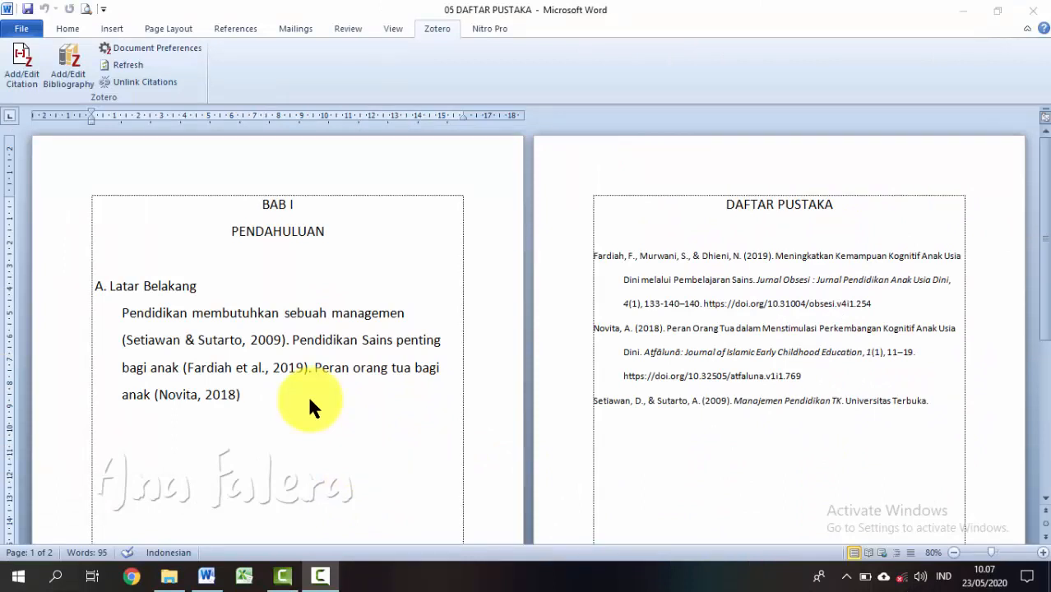
Inspect the three in-text citations under Latar Belakang in Word and the bibliography on the second page.
left_click(242, 339)
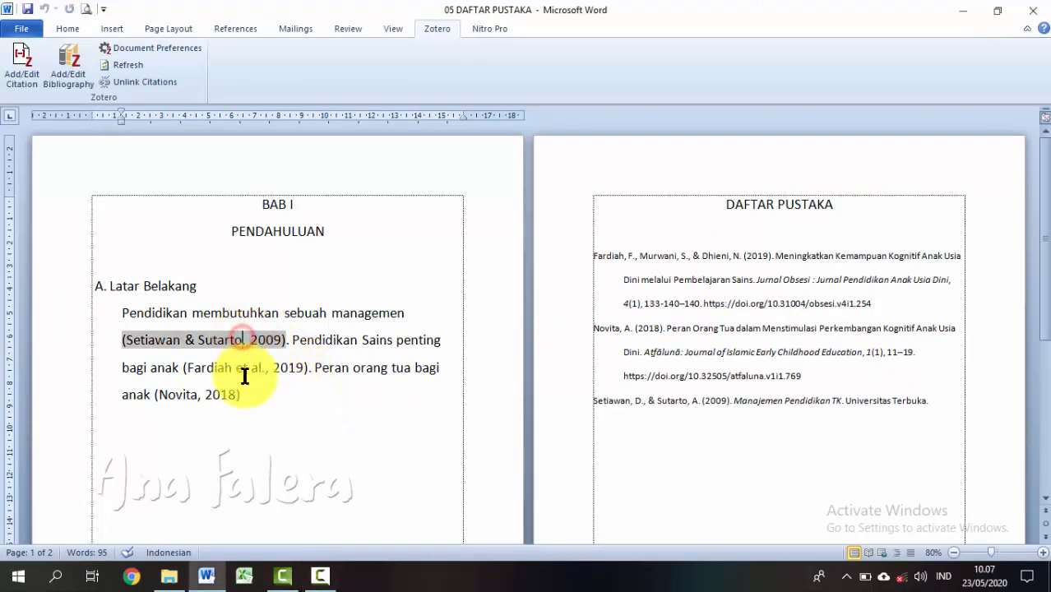
left_click(245, 367)
left_click(201, 394)
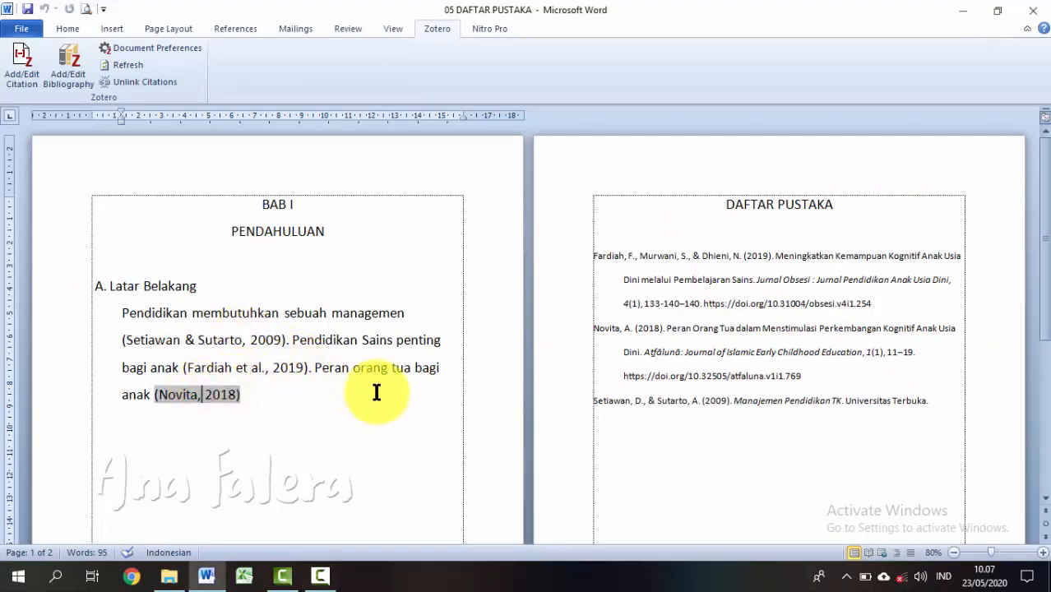
left_click(748, 292)
left_click(330, 417)
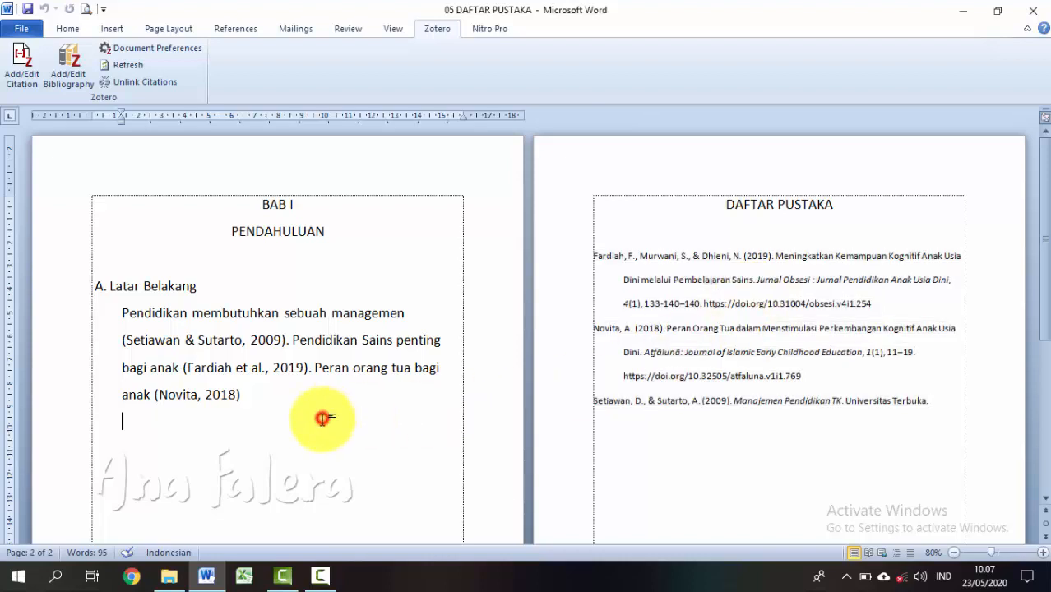
left_click(258, 392)
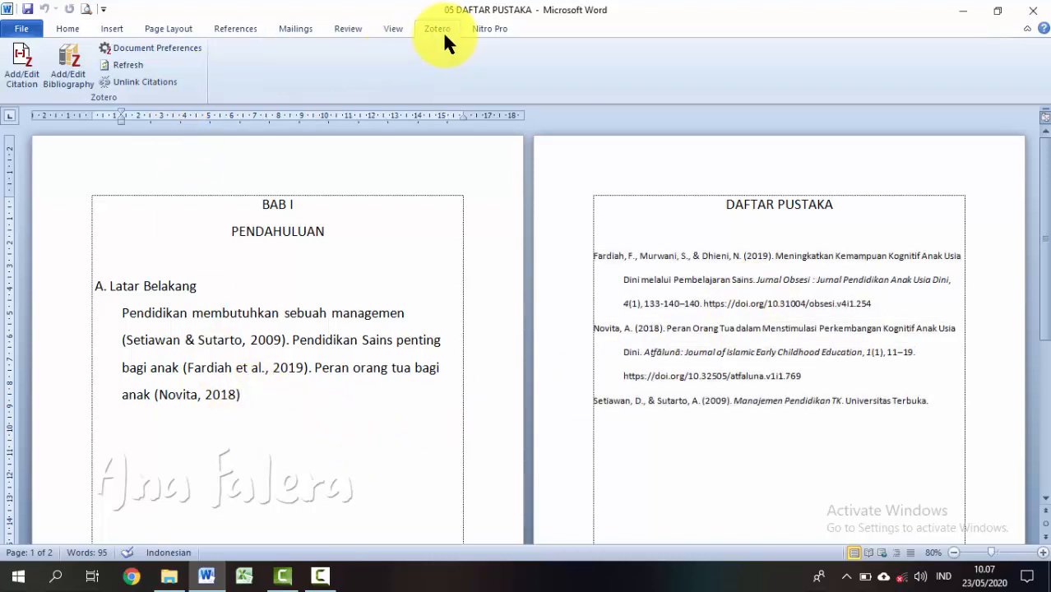
Try to open Zotero's document preferences, launch Zotero through a Windows search for "zotero", view the BELAJAR ZOTERO collection and return to Word.
left_click(185, 47)
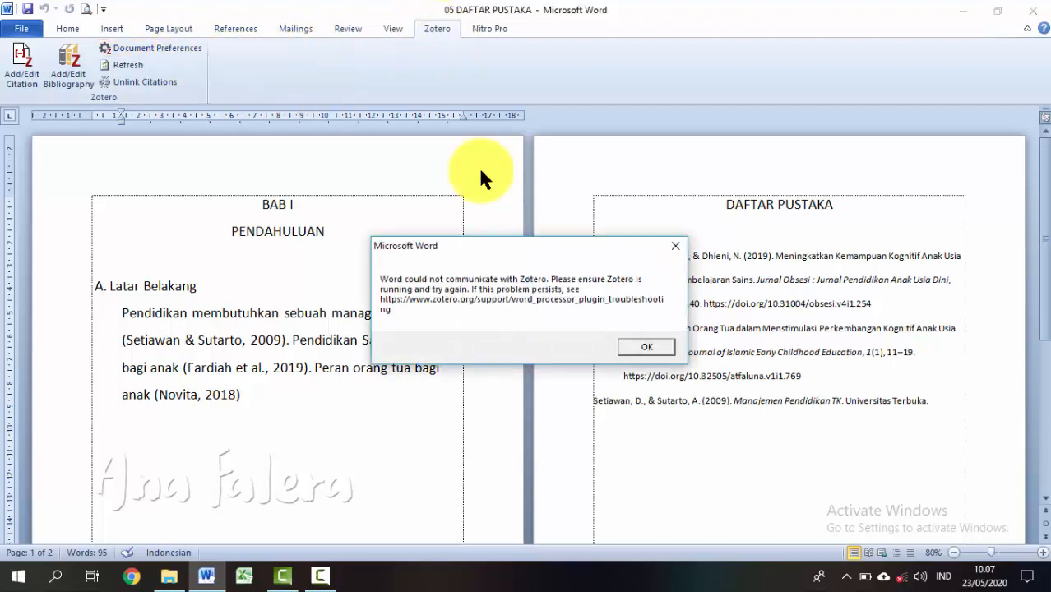
left_click(668, 247)
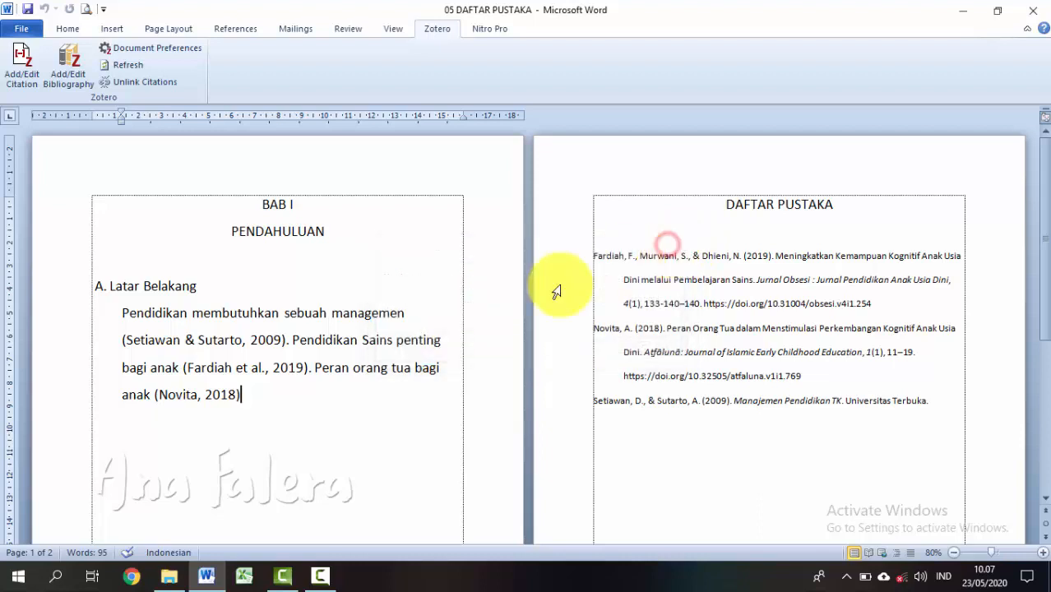
left_click(55, 577)
type("z")
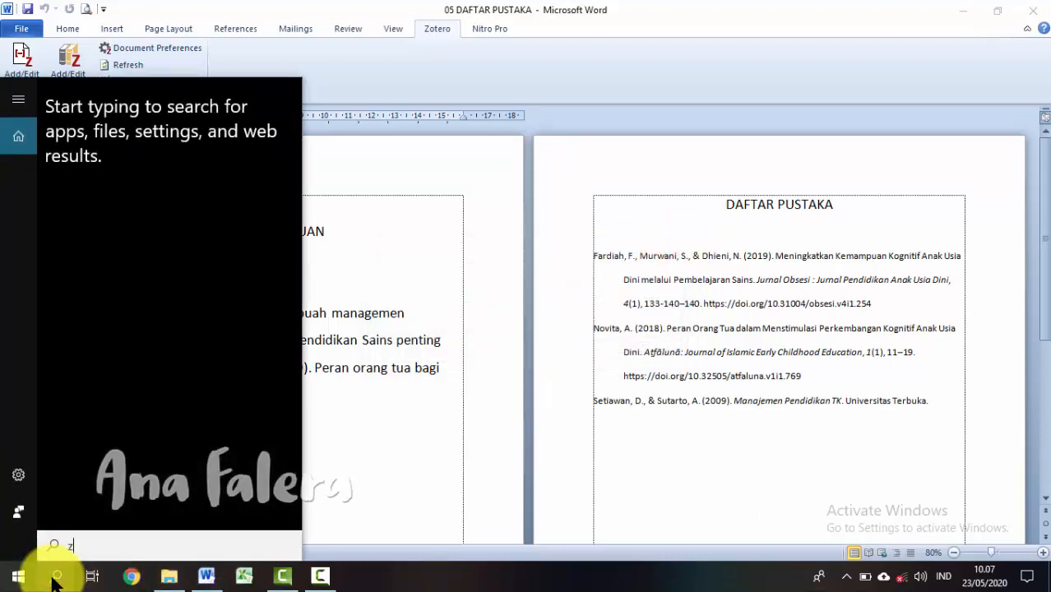
type("otero")
left_click(86, 168)
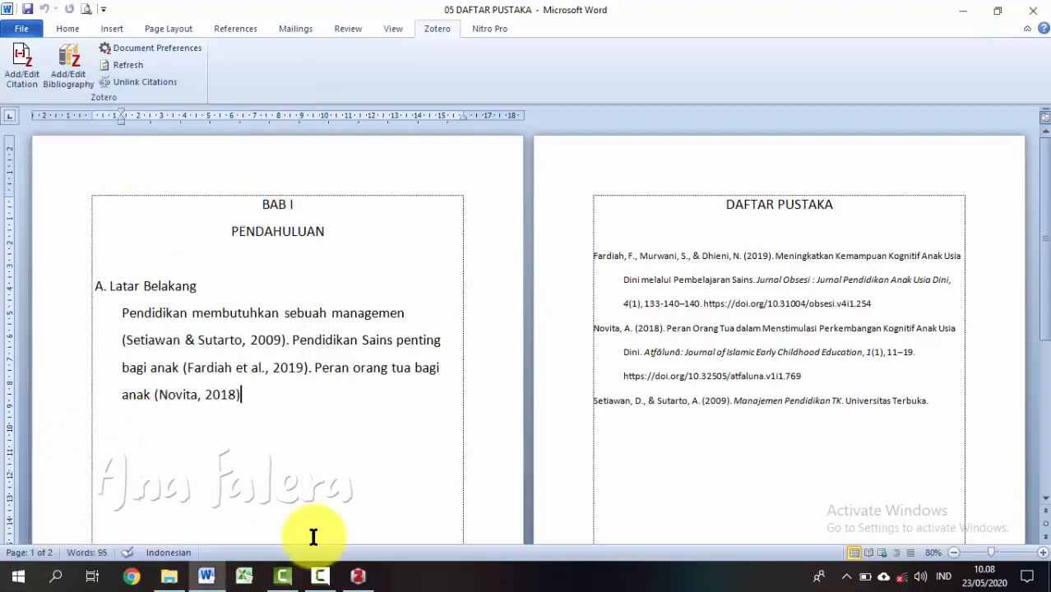
left_click(79, 76)
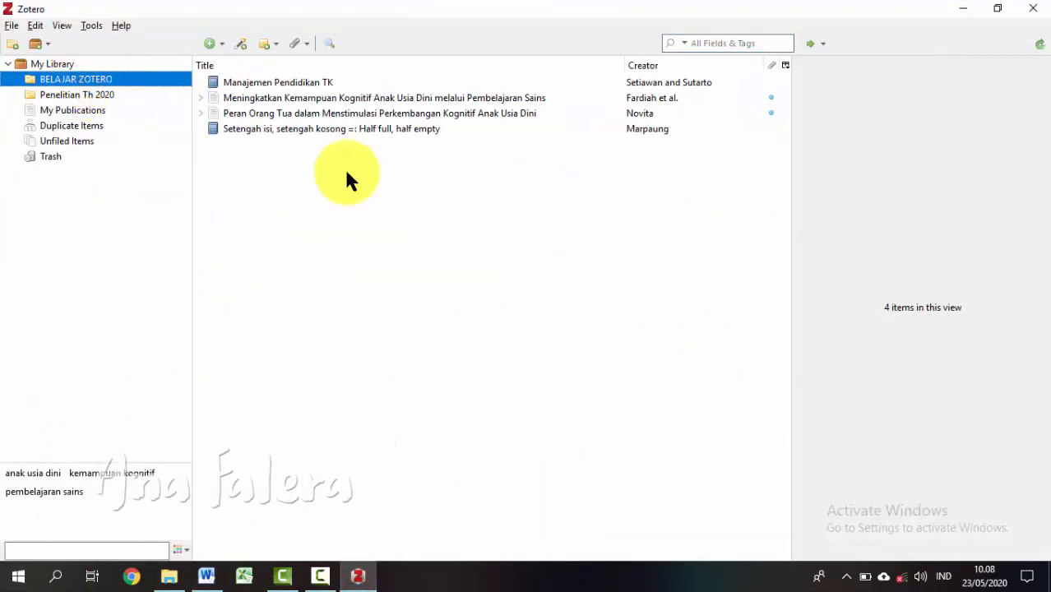
left_click(207, 577)
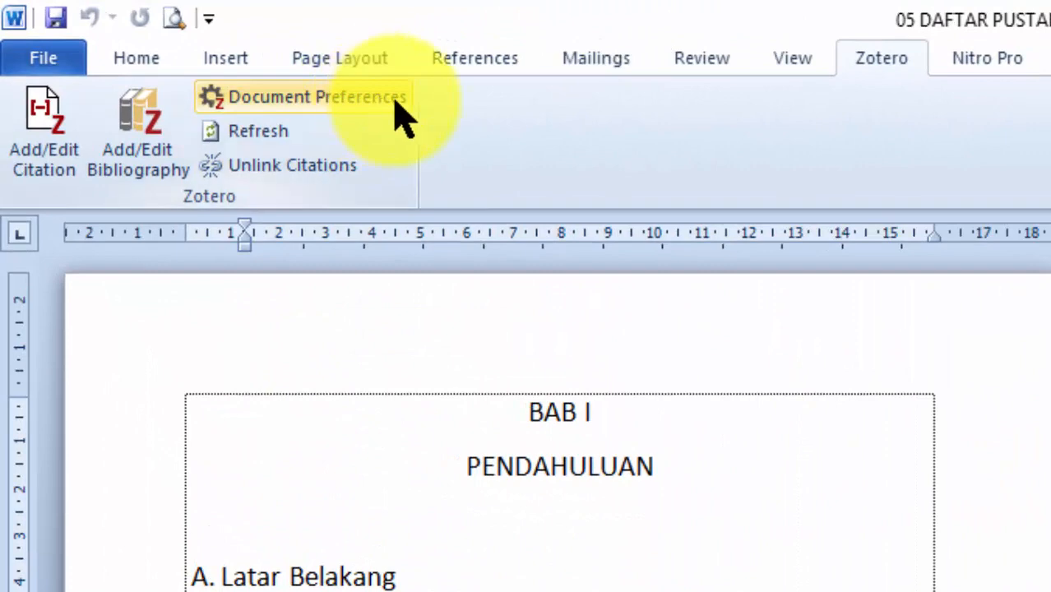
Change the document's citation style to Chicago Manual of Style 17th edition (full note) with footnotes and review the footnotes and bibliography.
left_click(397, 102)
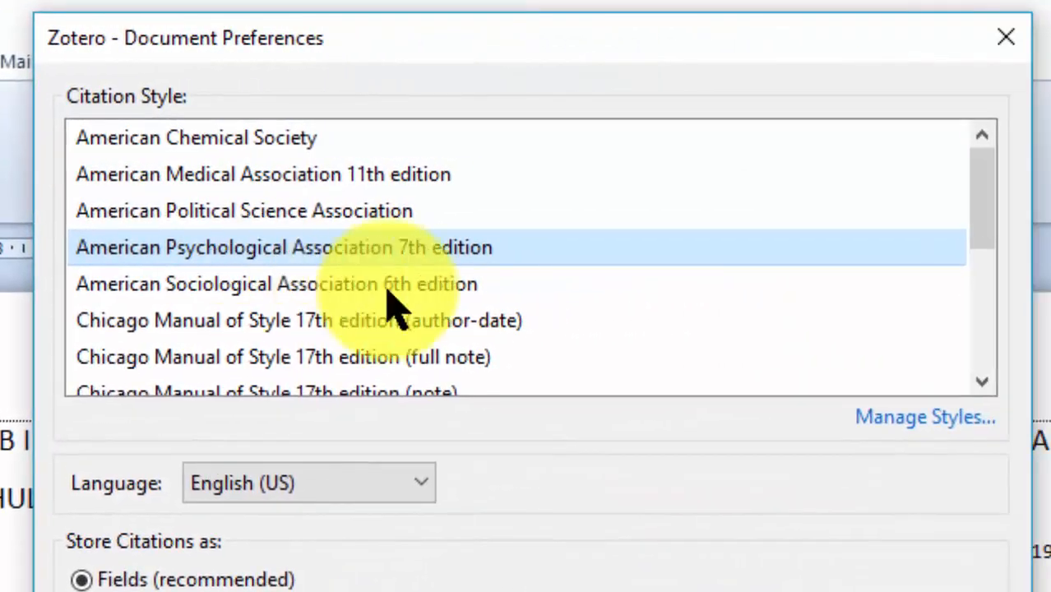
left_click_drag(990, 218, 990, 262)
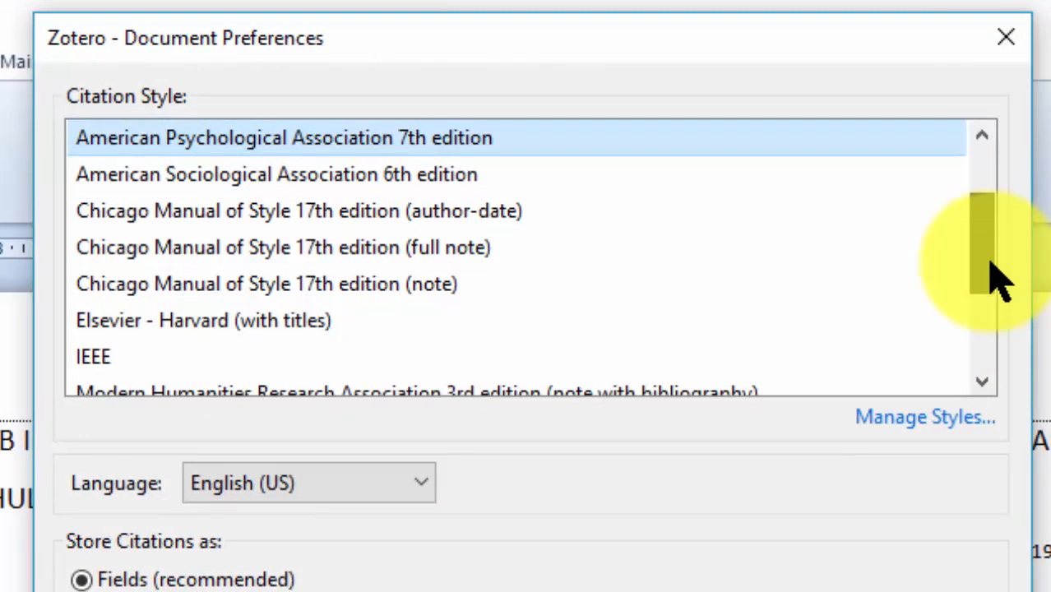
left_click(436, 246)
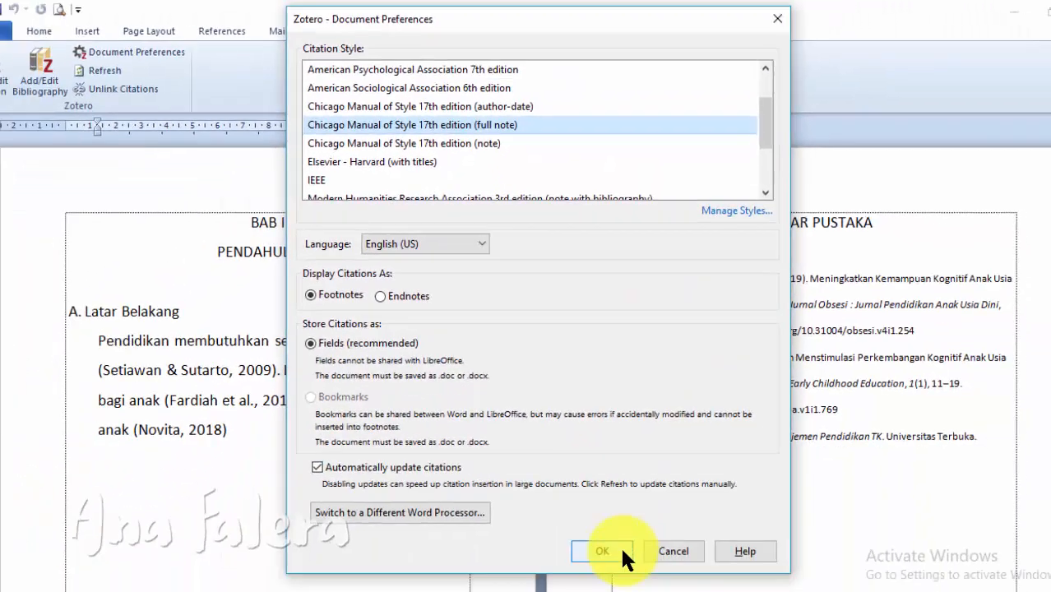
left_click(622, 553)
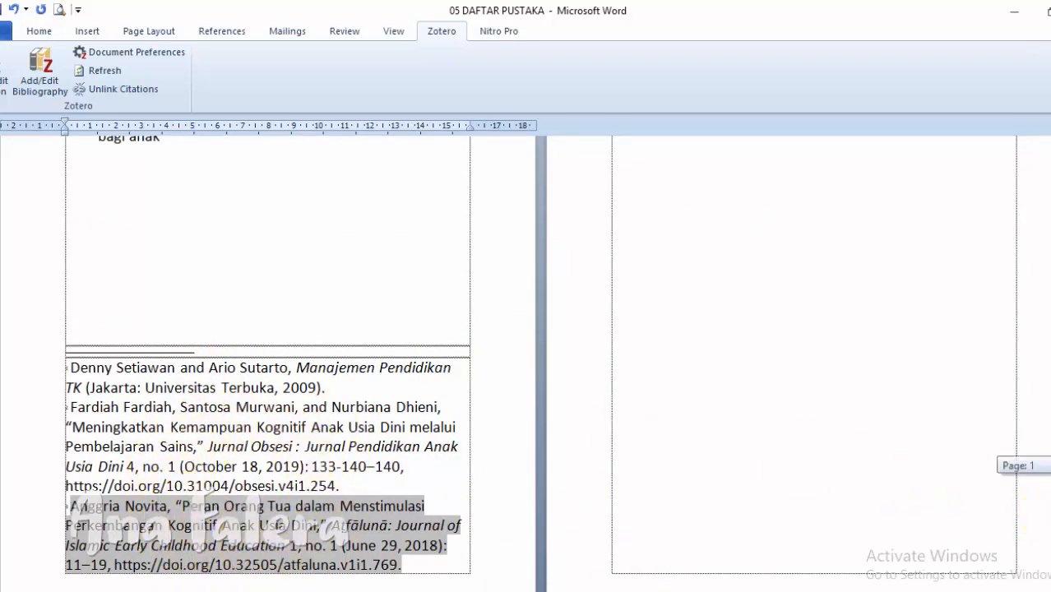
left_click_drag(1050, 465, 1050, 329)
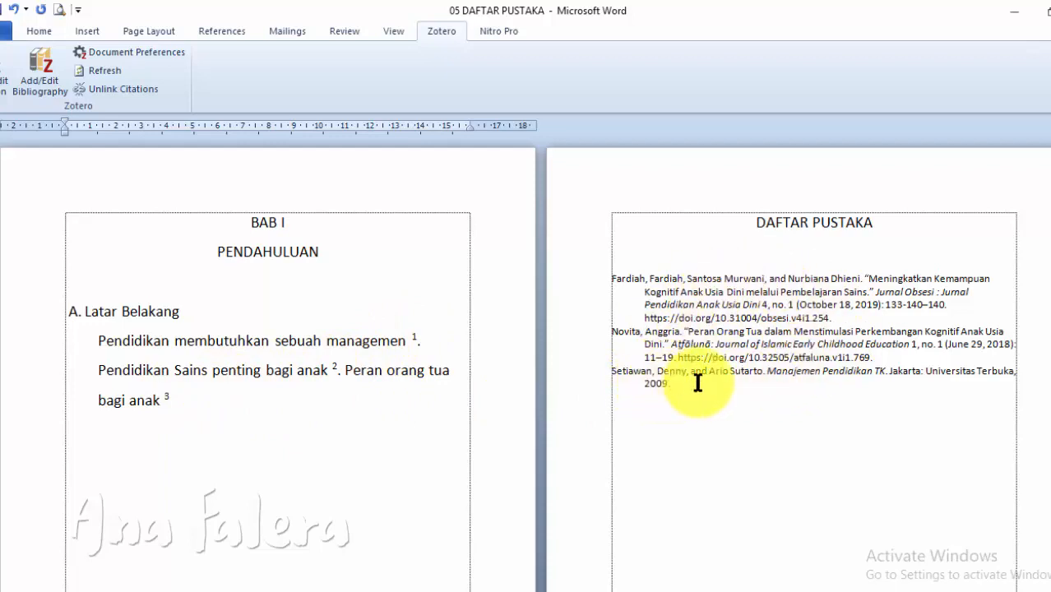
left_click_drag(1050, 244, 1050, 403)
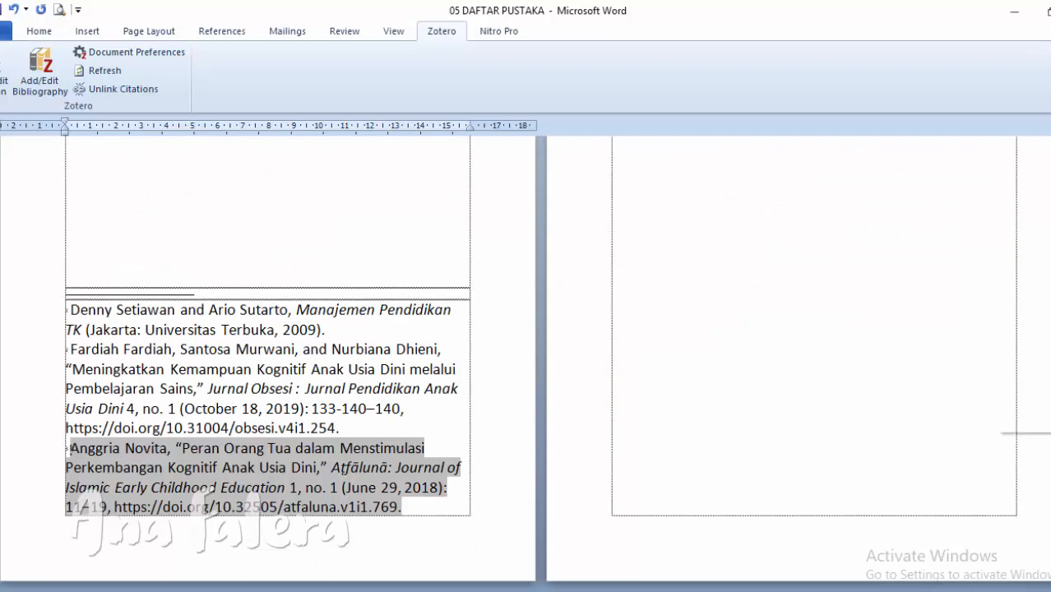
left_click_drag(1050, 425, 1050, 244)
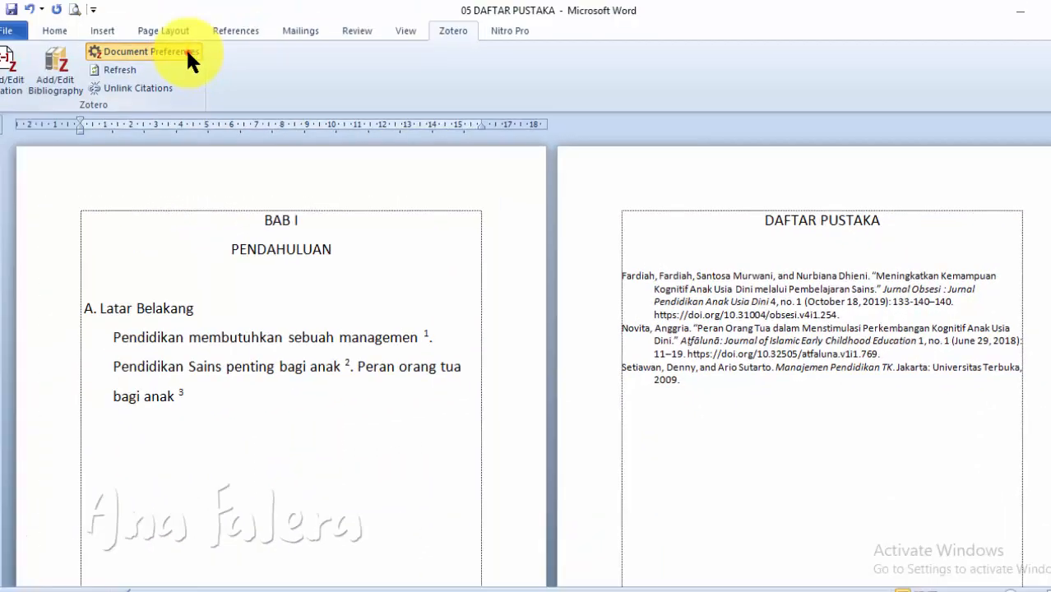
Set the document's citation style to American Psychological Association 7th edition and check the in-text citations and bibliography.
left_click(185, 48)
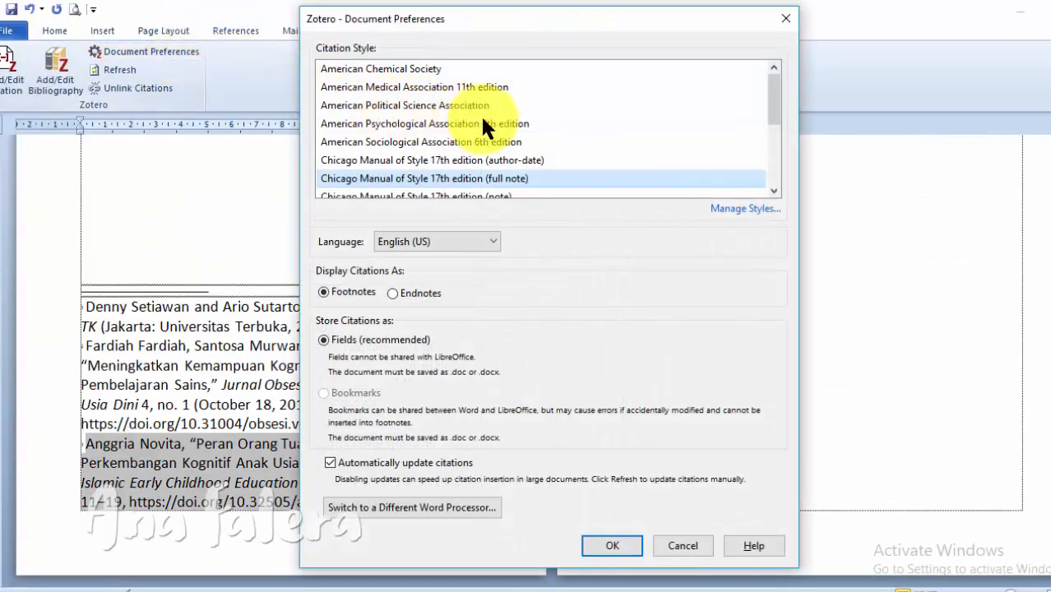
left_click(424, 123)
left_click(630, 498)
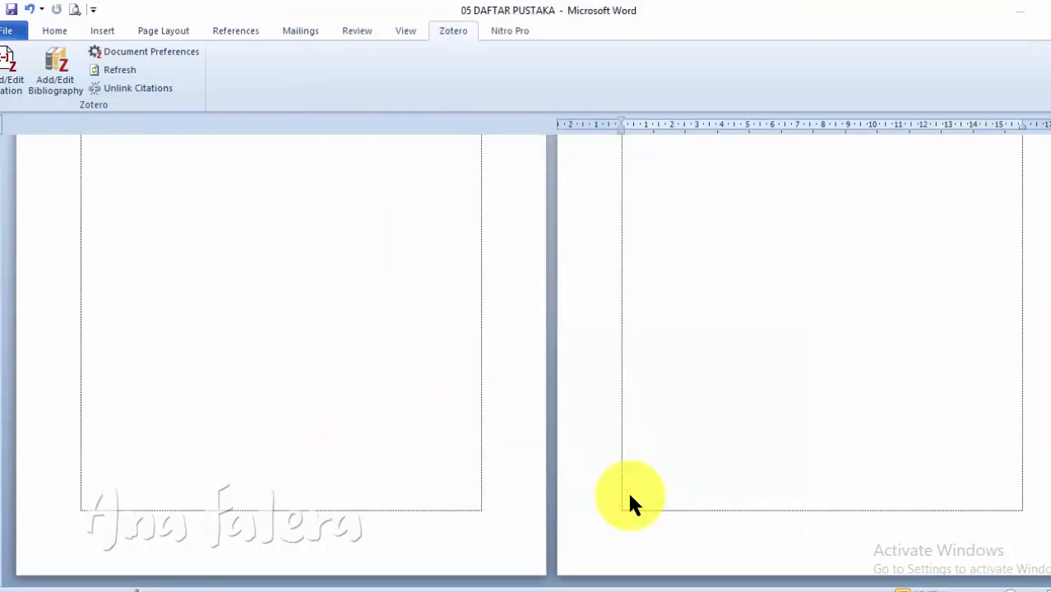
scroll(806, 397, "up", 5)
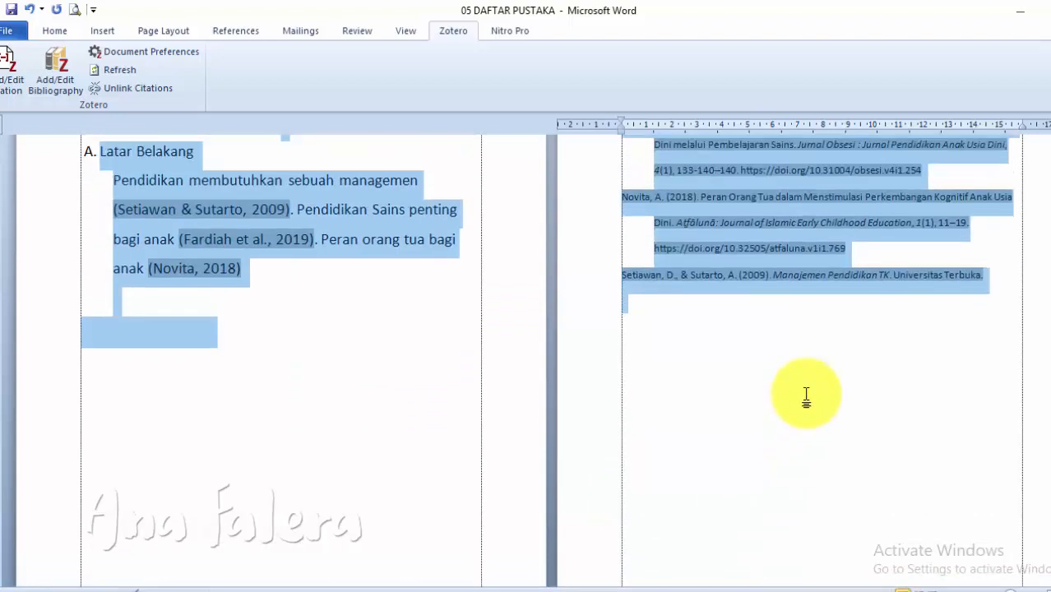
scroll(806, 396, "up", 3)
left_click(451, 444)
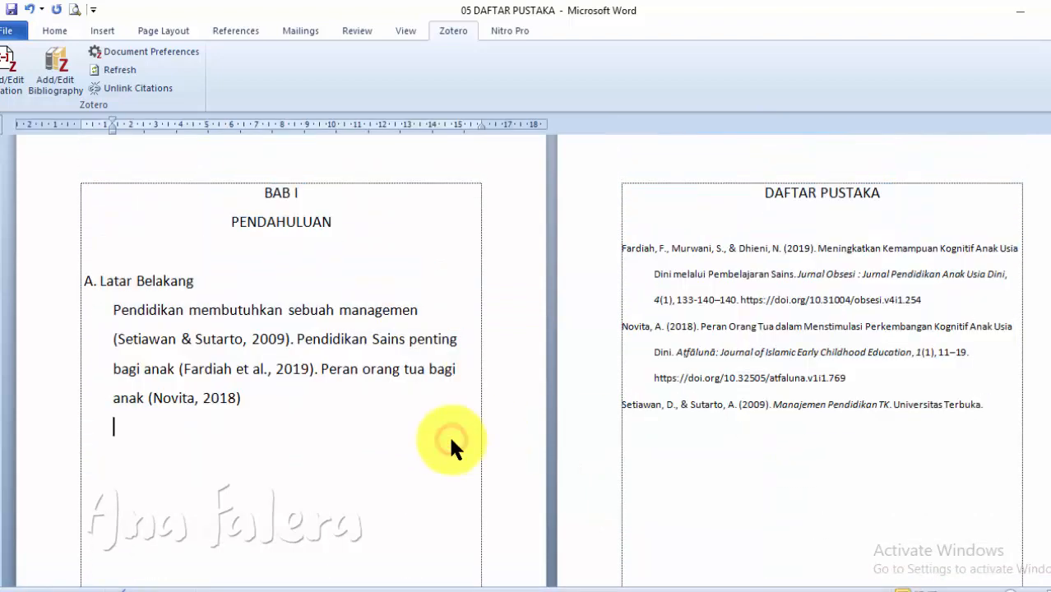